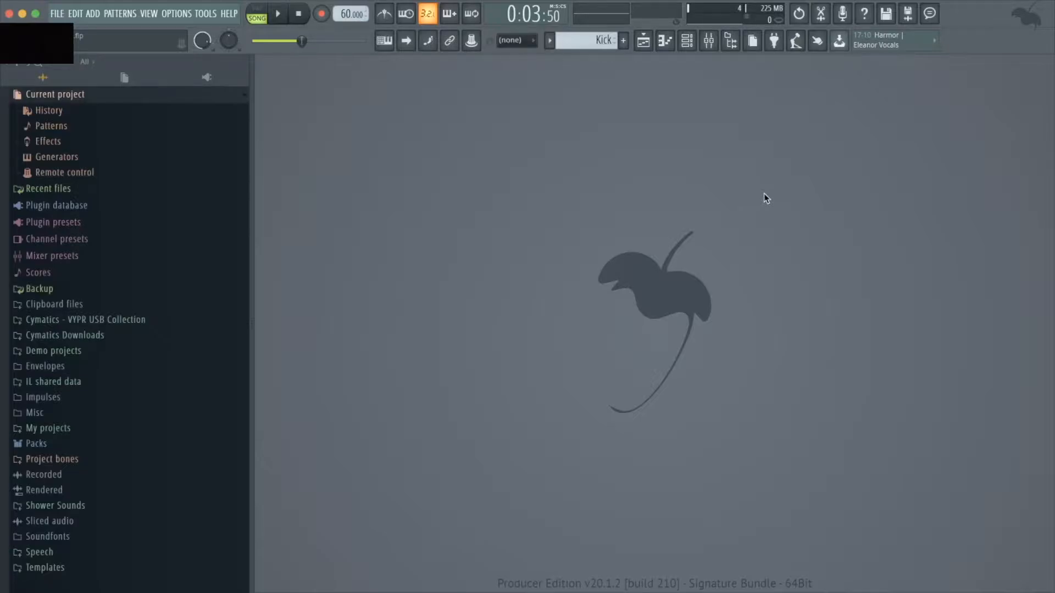
Open the Playlist and detach it from the main window
key(F5)
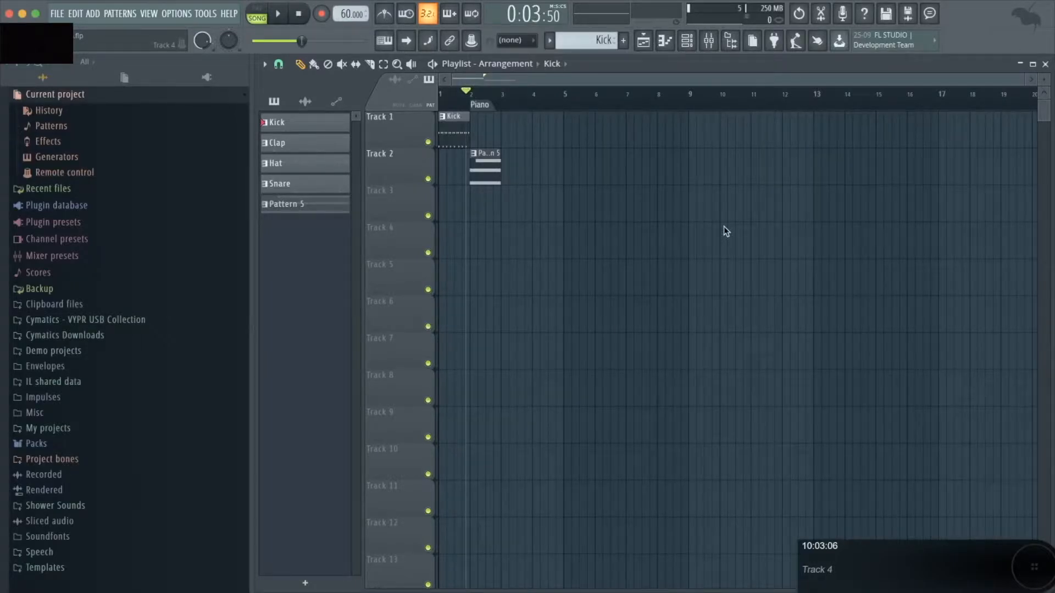
click(264, 65)
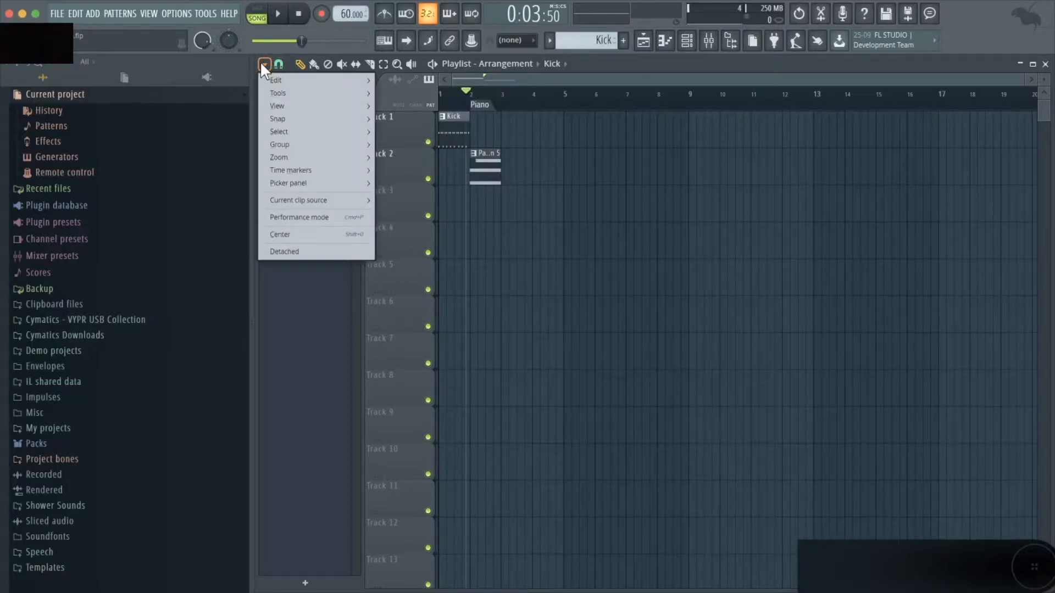
click(305, 250)
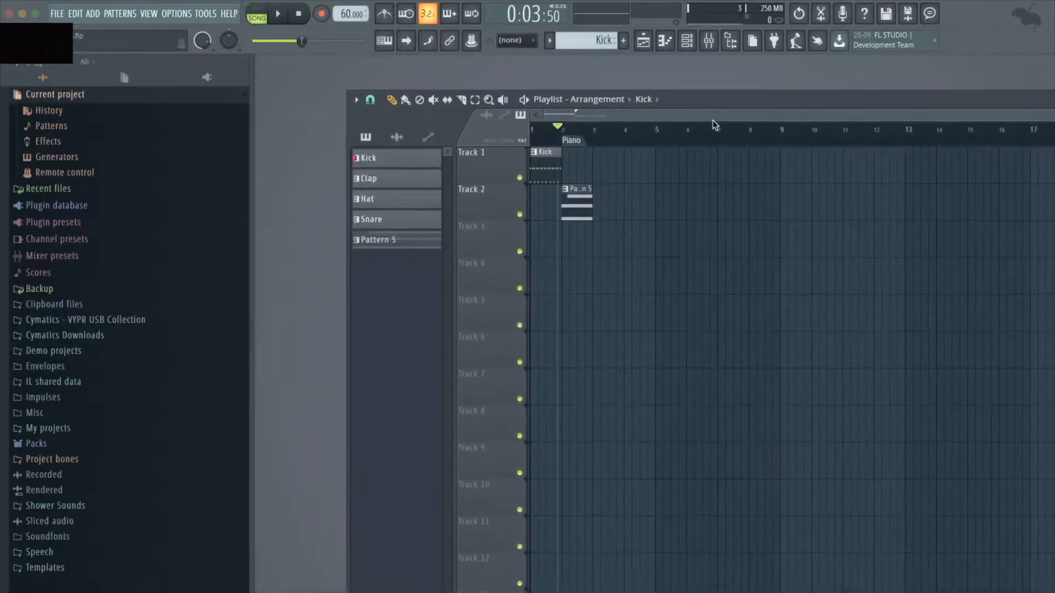
Reposition the floating Playlist window and maximize it again
drag(303, 106, 392, 150)
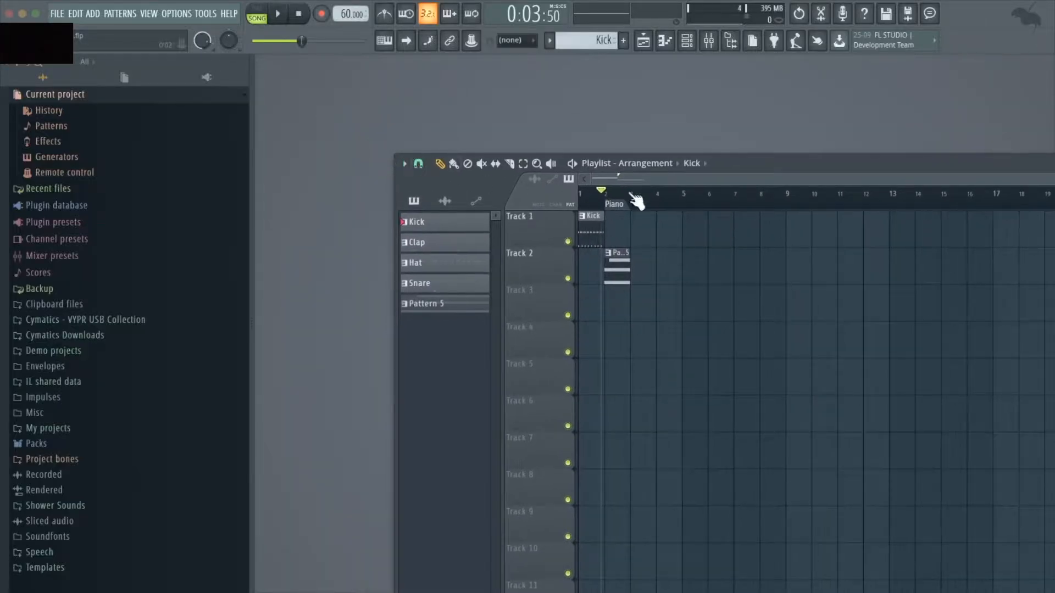
drag(774, 163, 650, 84)
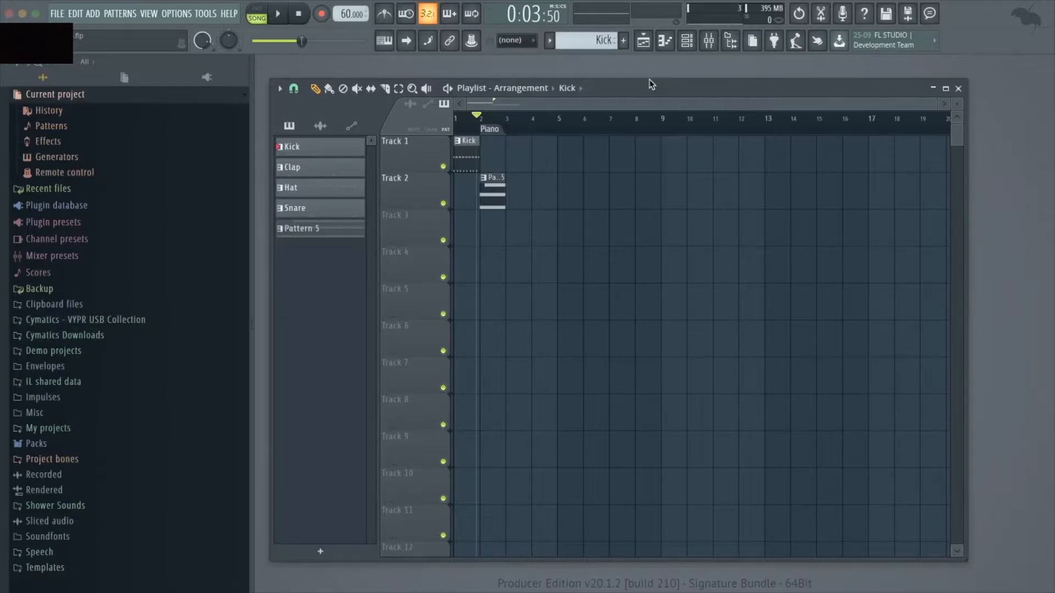
double_click(652, 84)
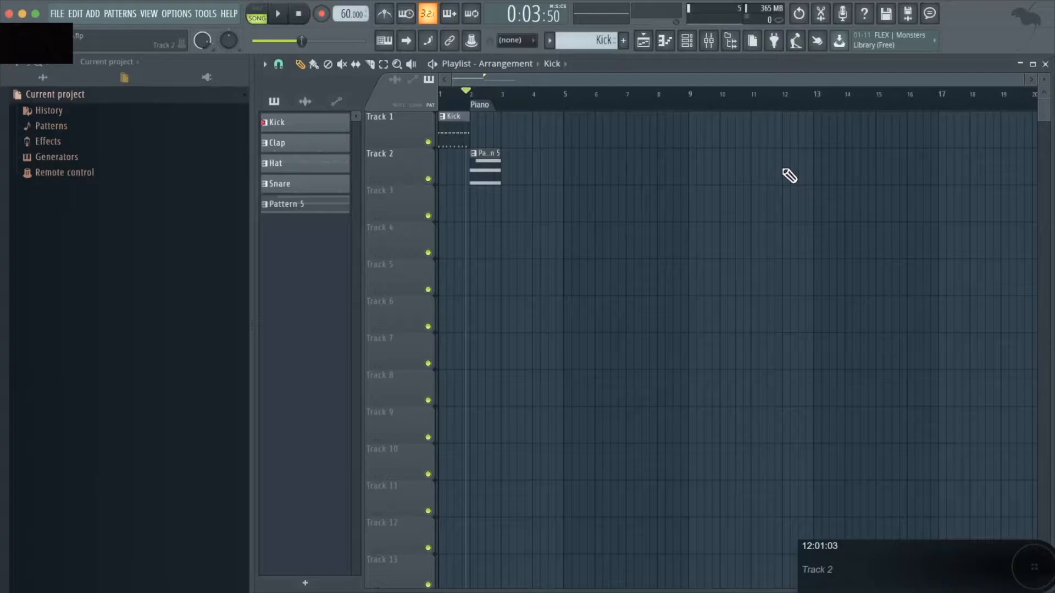
Open the Channel Rack, rename the Kick channel to Kick Drum and give it a blue-purple colour
key(F6)
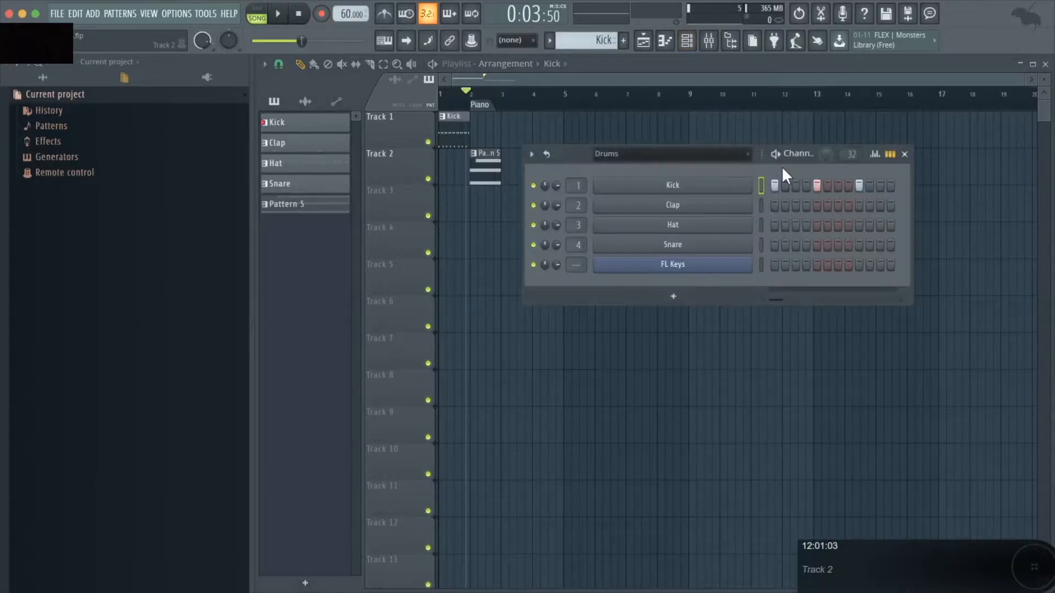
right_click(700, 186)
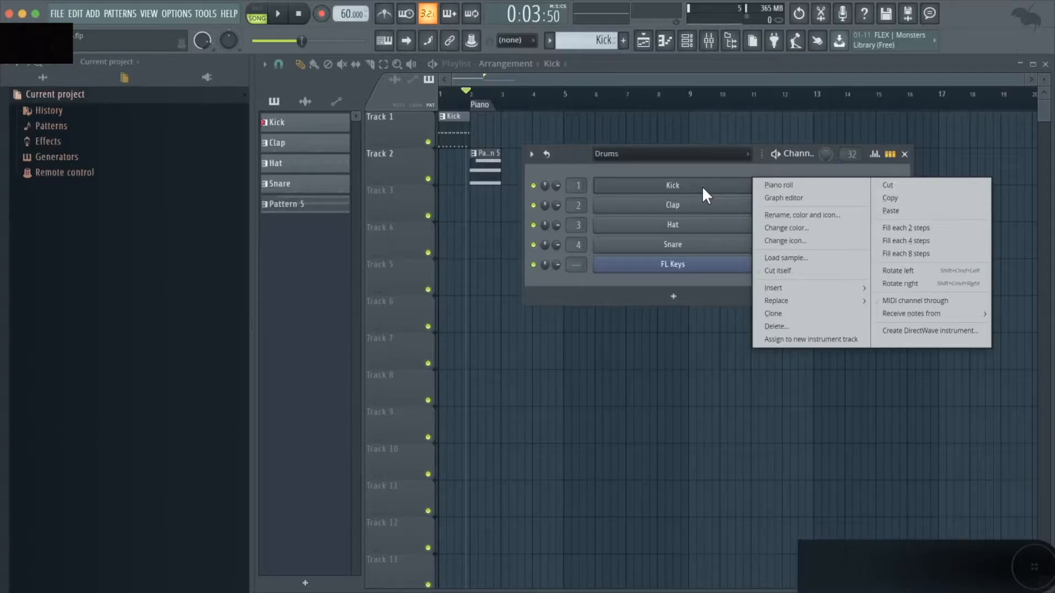
key(F2)
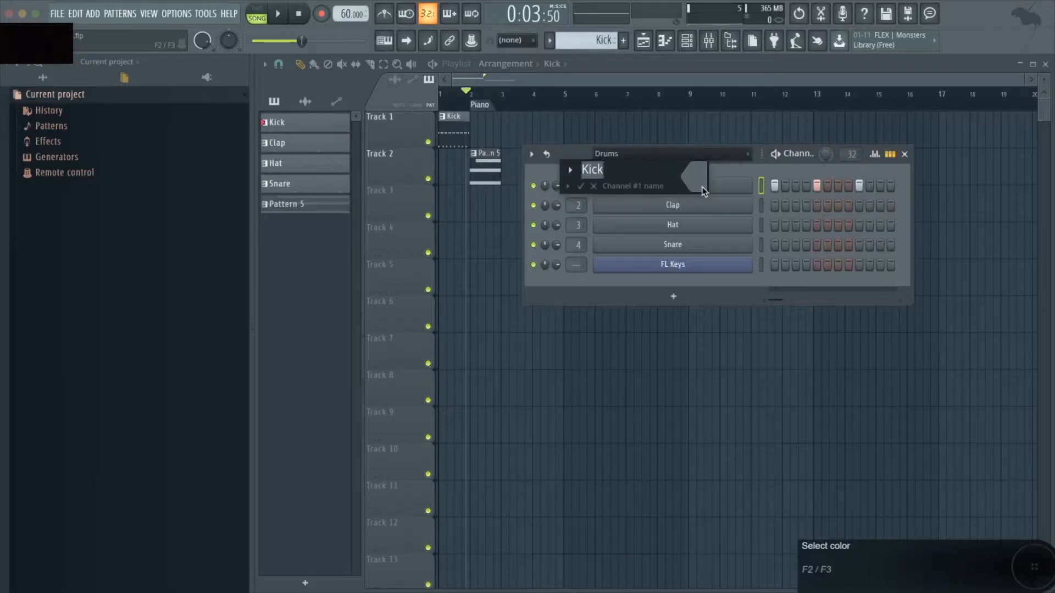
text(Kick Drum)
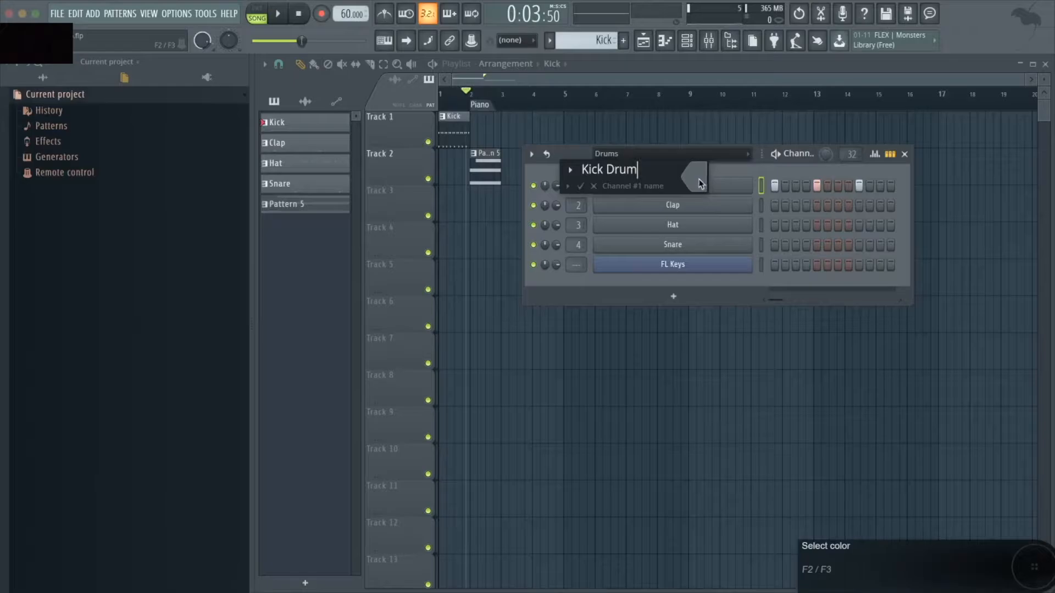
click(697, 176)
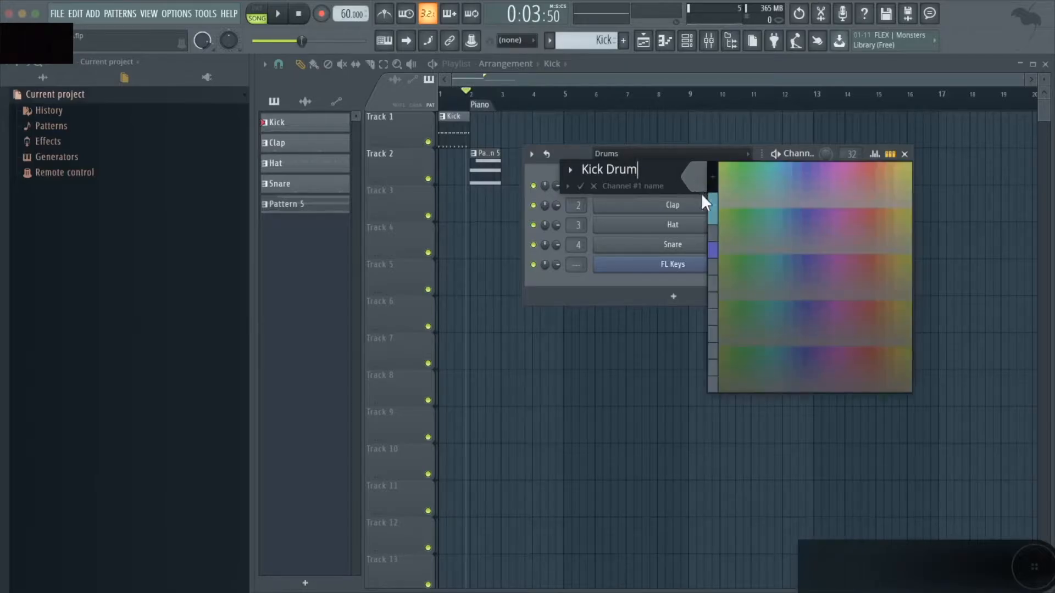
click(710, 251)
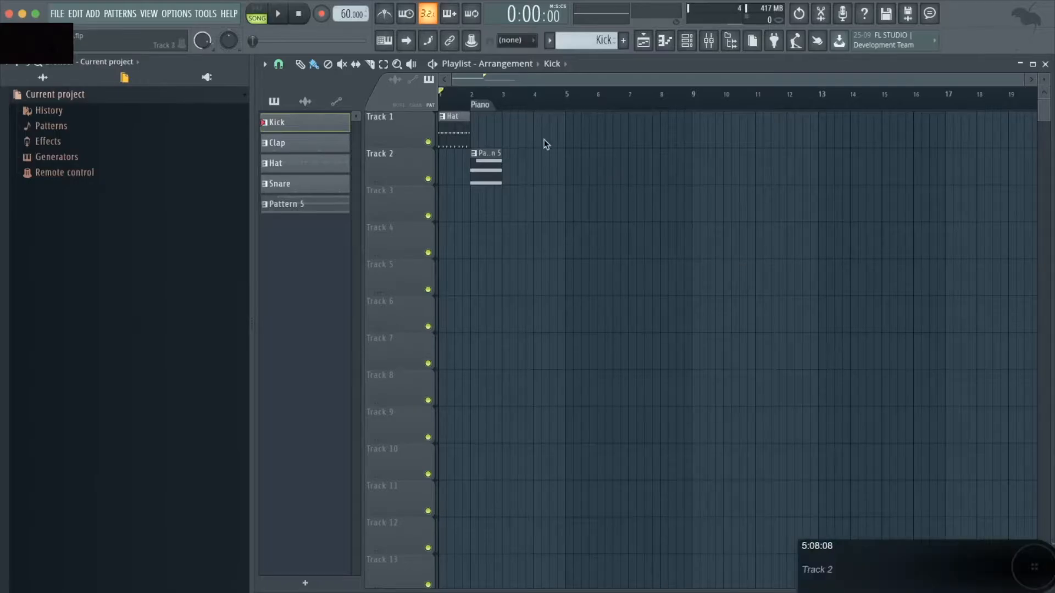
Separate the stacked clips so Kick, Hat, Snare, Clap and Pattern 5 sit at bar 1 on Tracks 1 to 5
drag(453, 125, 580, 130)
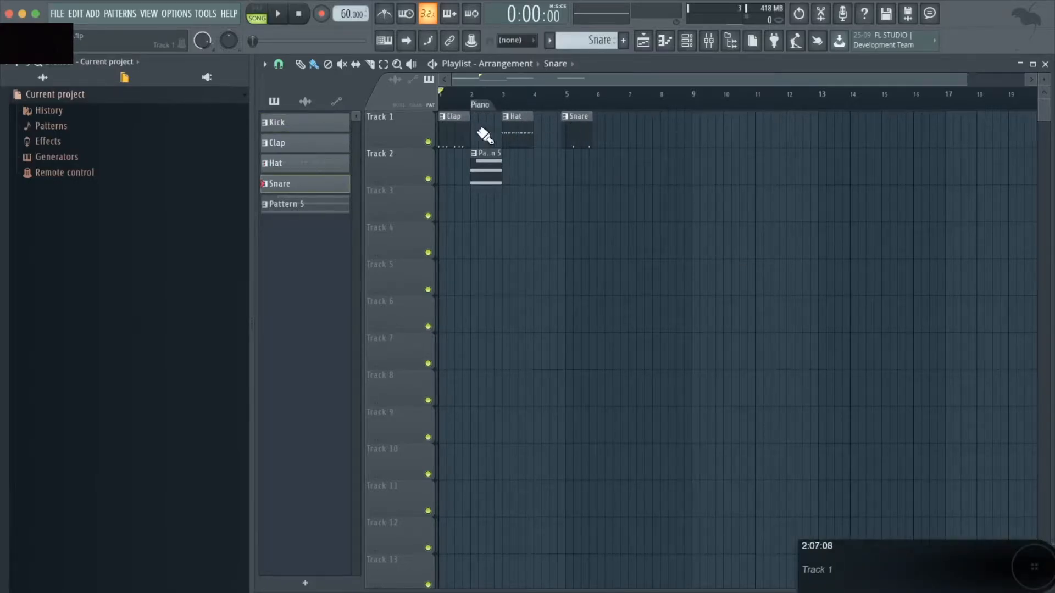
drag(460, 130, 663, 132)
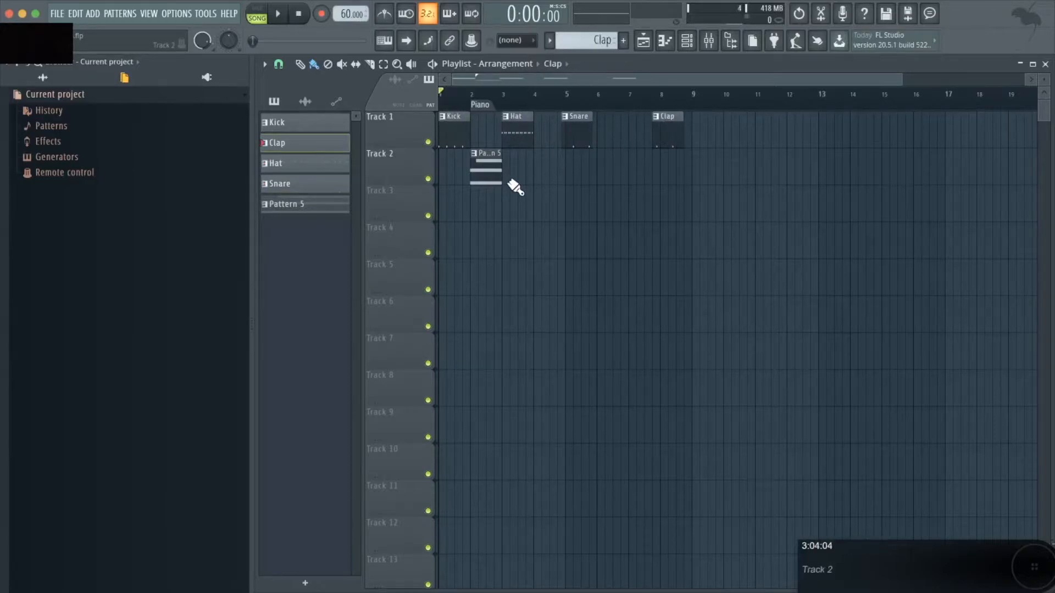
drag(489, 163, 489, 278)
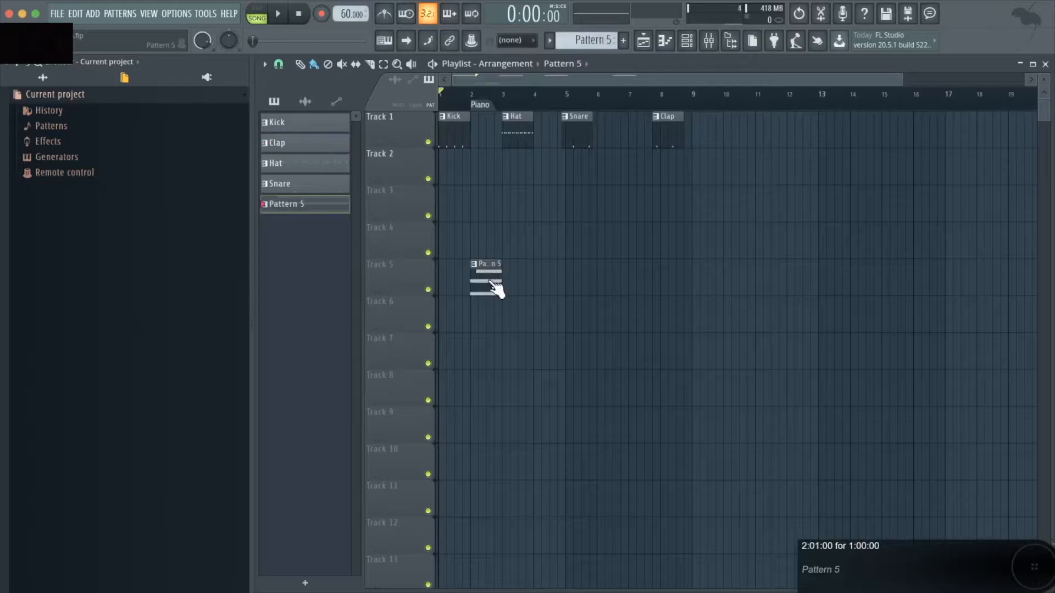
drag(511, 121, 454, 183)
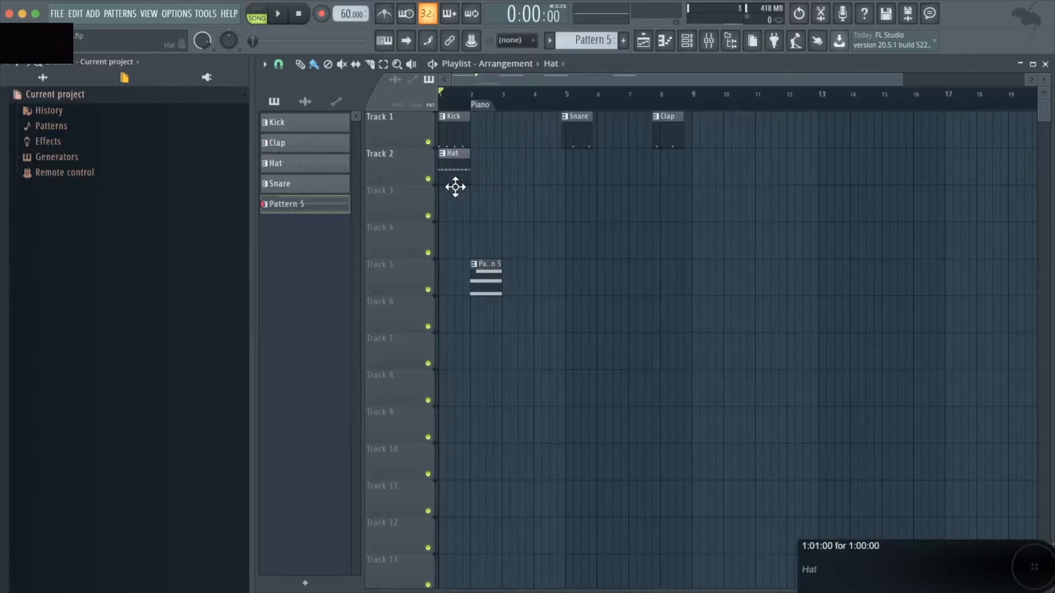
drag(572, 126, 455, 226)
drag(678, 132, 459, 264)
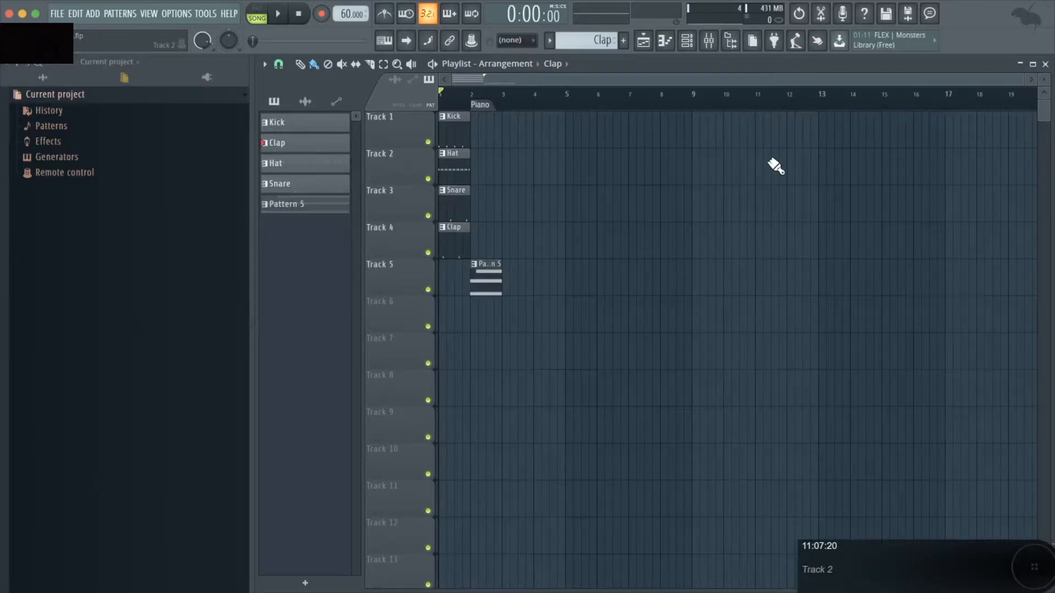
Open the Channel Rack and group the selected channels under the name Drums
key(F6)
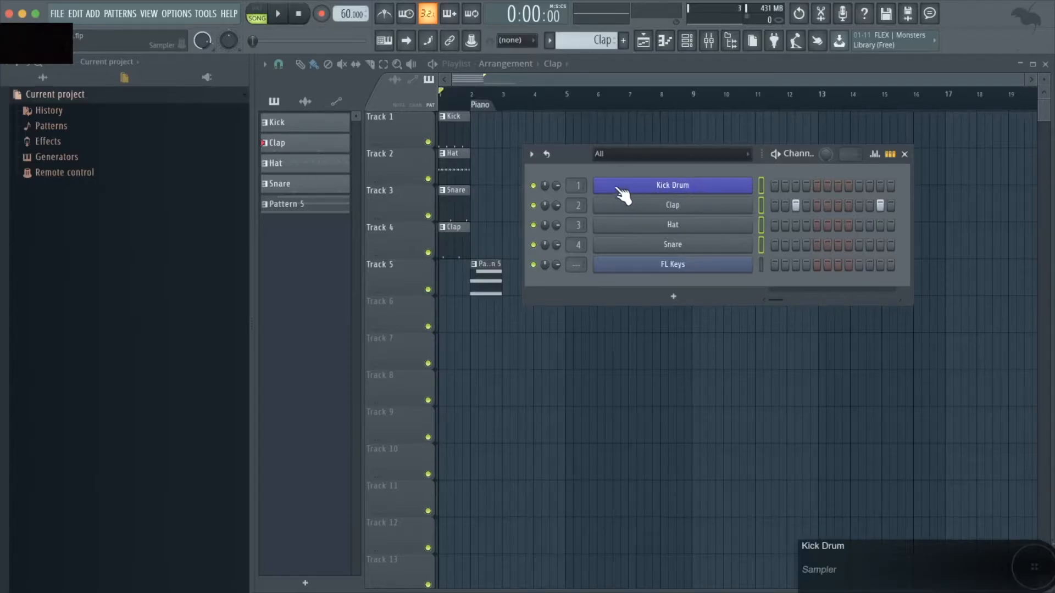
click(531, 155)
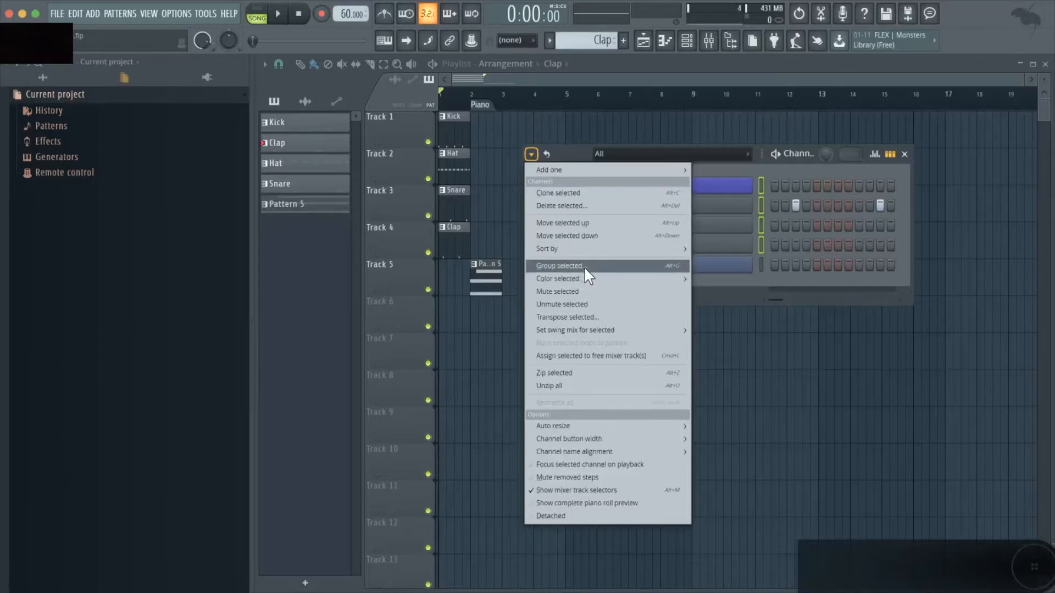
click(621, 266)
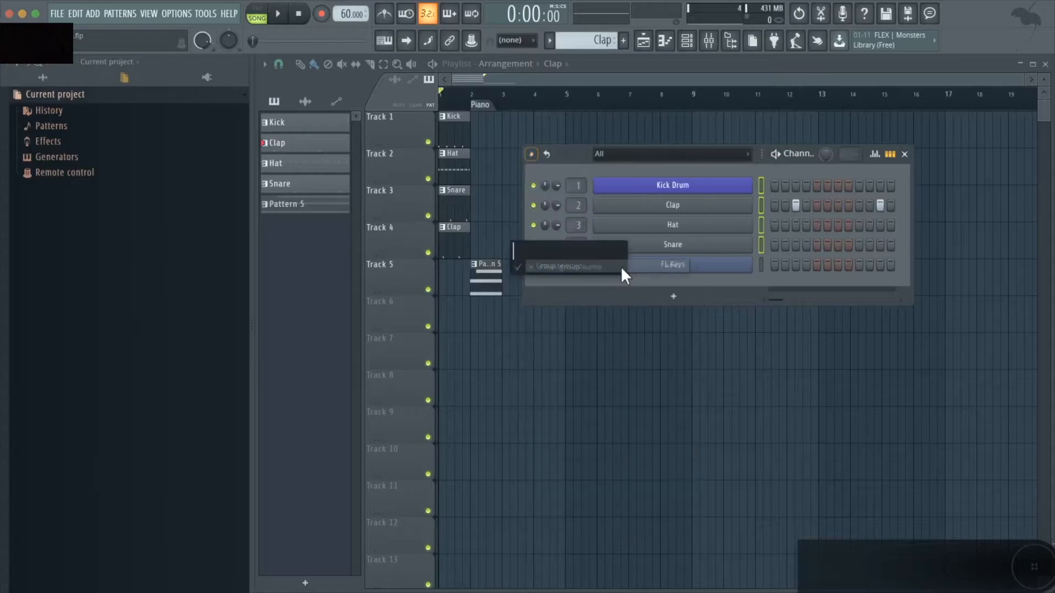
text(Drums)
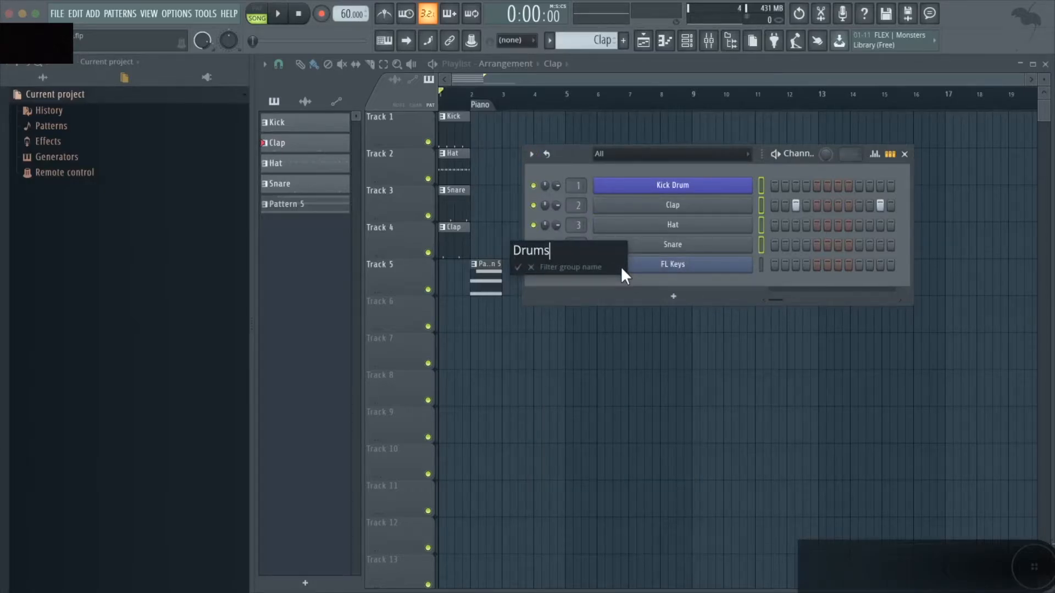
key(Return)
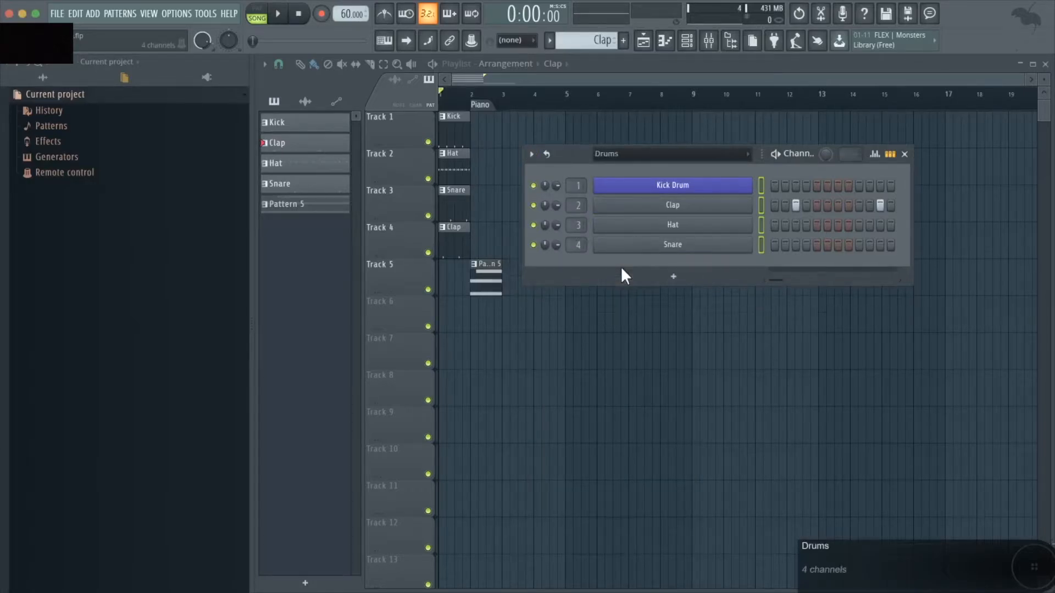
Switch the Channel Rack's group filter to All and back to Drums
click(707, 155)
click(674, 168)
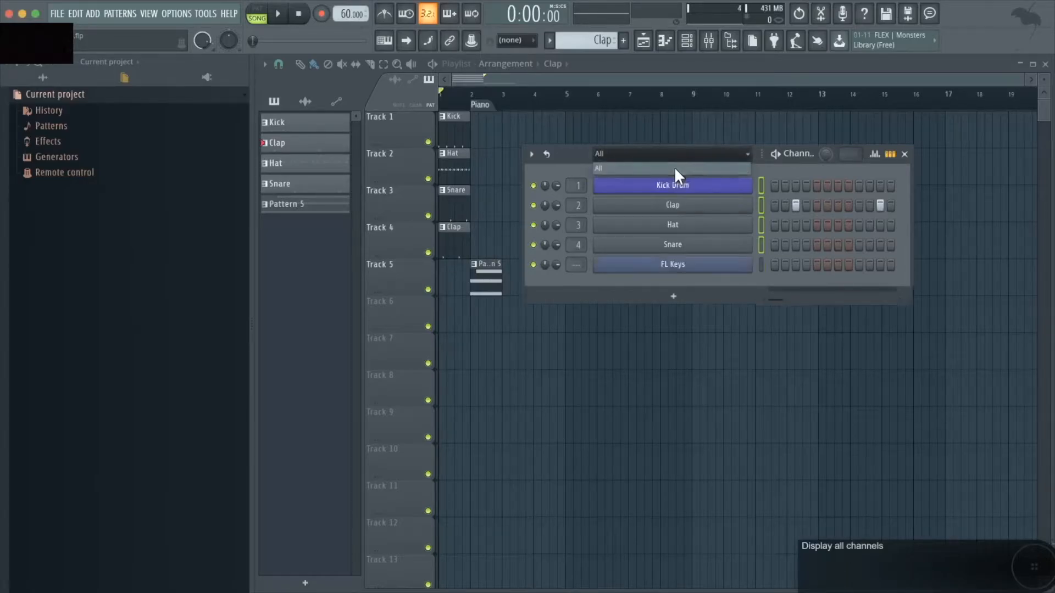
click(699, 155)
click(656, 186)
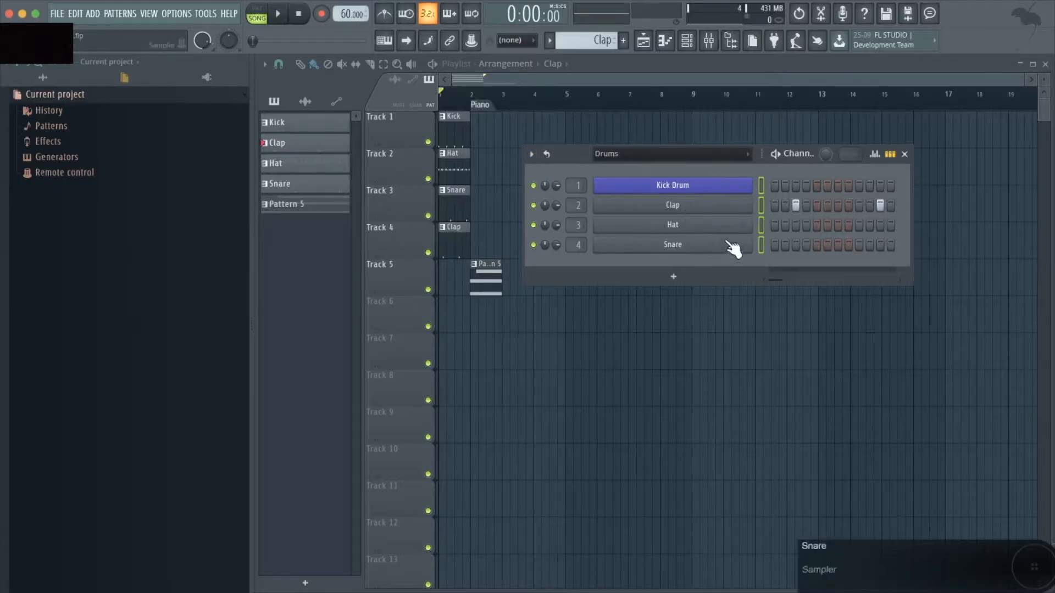
Colour the selected drum channels with a gradient between two blue-purple colours
click(530, 155)
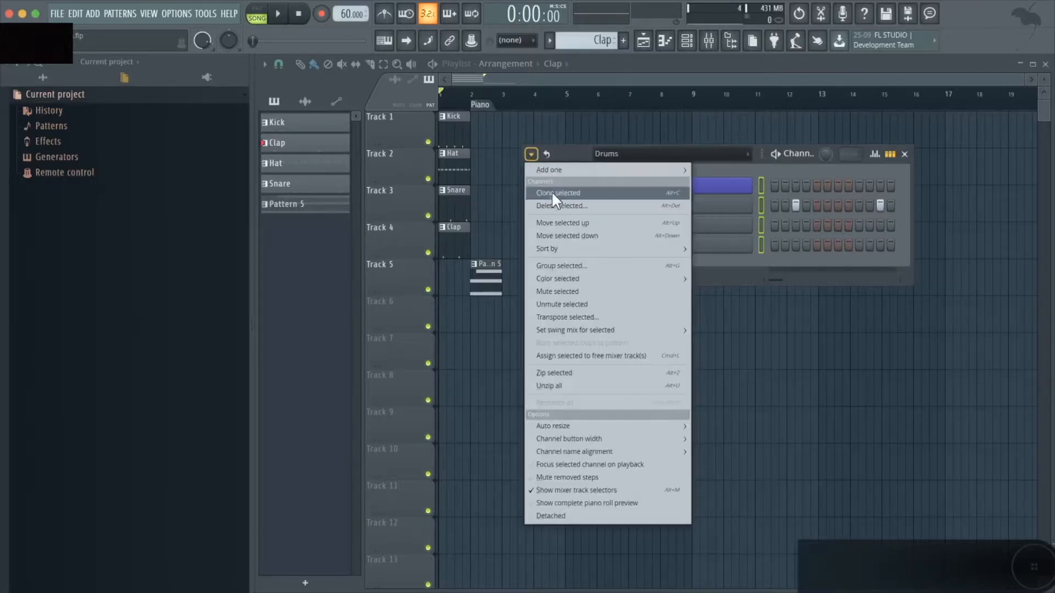
mouse_move(580, 278)
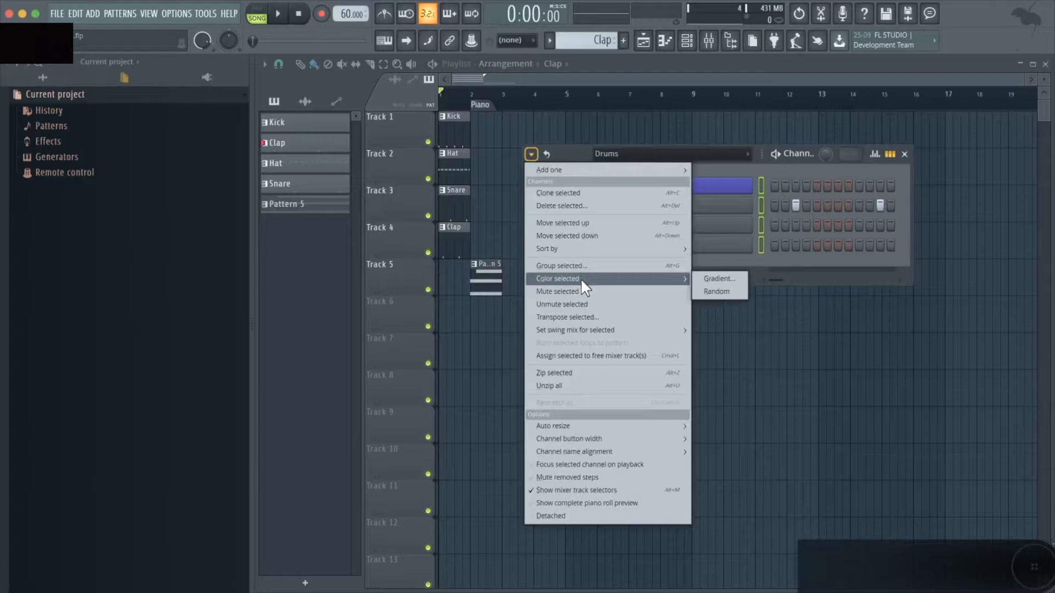
click(715, 275)
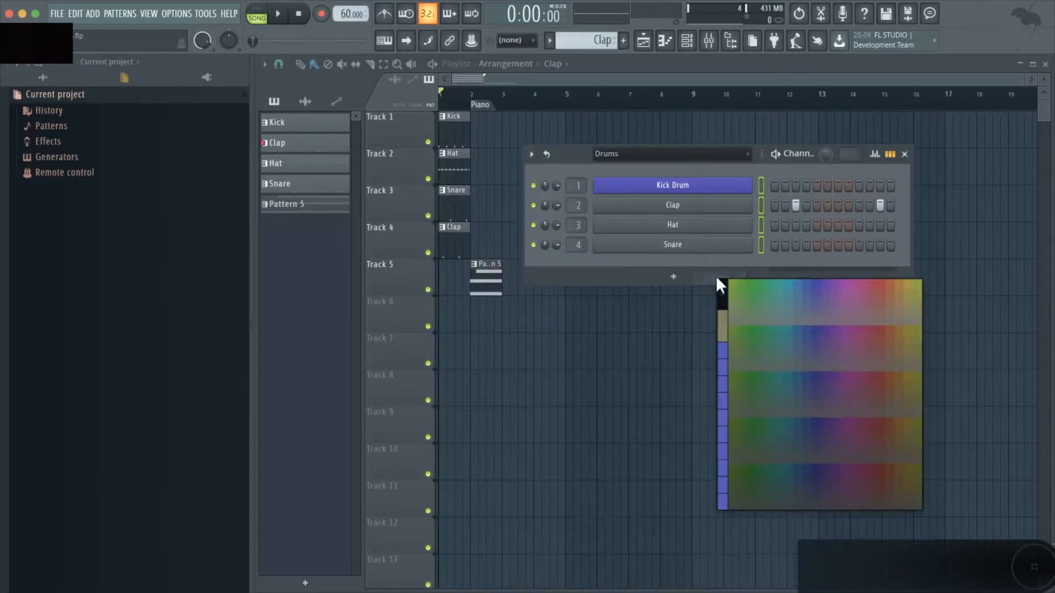
click(722, 349)
click(727, 424)
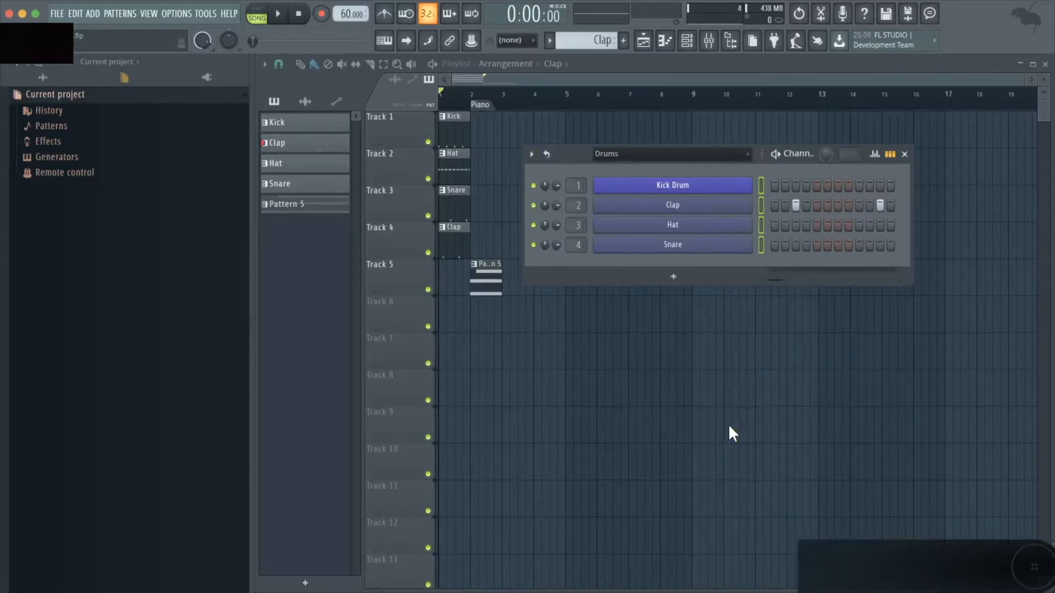
Set the Channel Rack filter to All and select the Kick Drum channel
click(671, 152)
click(667, 168)
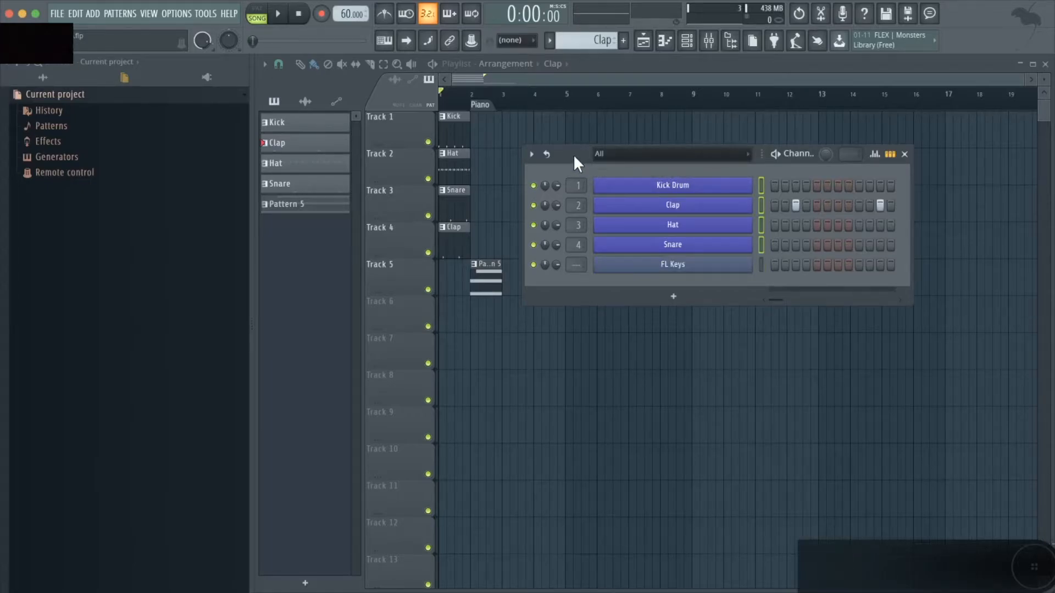
click(761, 186)
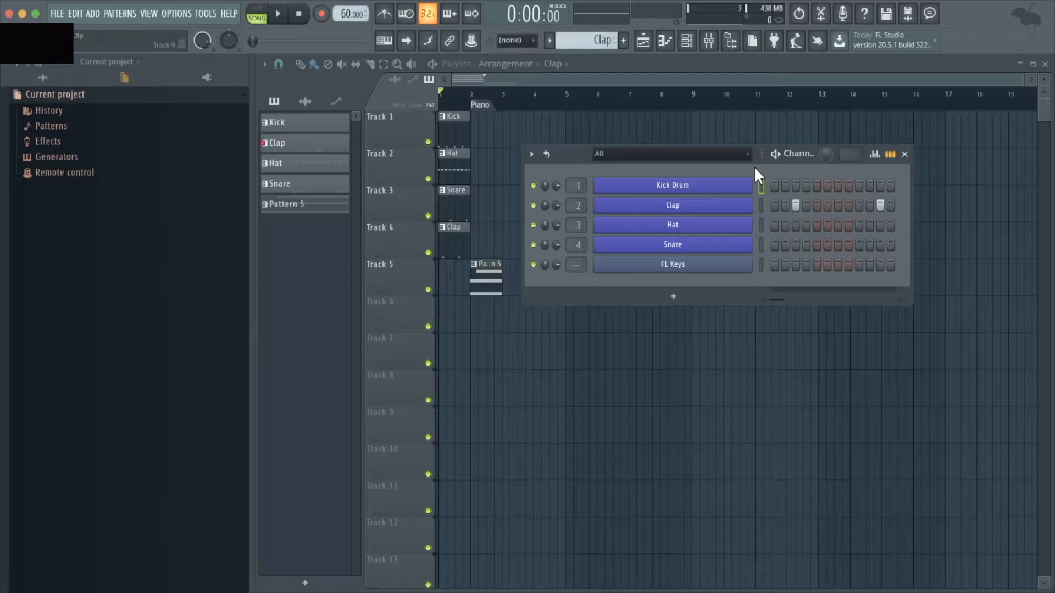
Move the Kick Drum channel down and back up in the rack, then close the Channel Rack
key(alt+Down)
key(alt+Up)
key(alt+Down)
key(alt+Down)
key(alt+Up)
key(alt+Up)
key(F6)
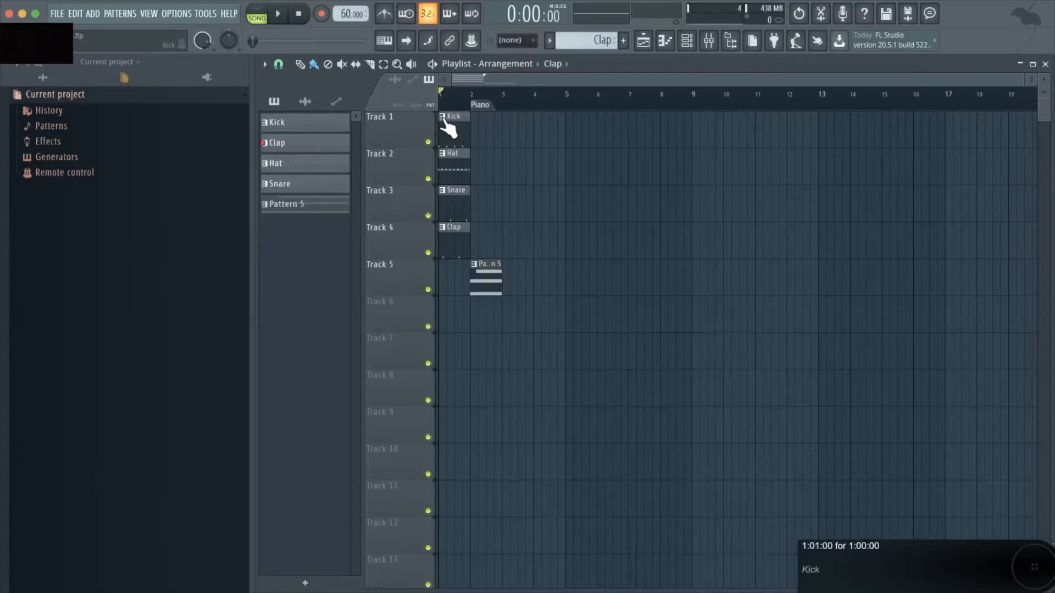
Rename Track 1 in the Playlist to Kick and give it a blue-purple colour
right_click(414, 117)
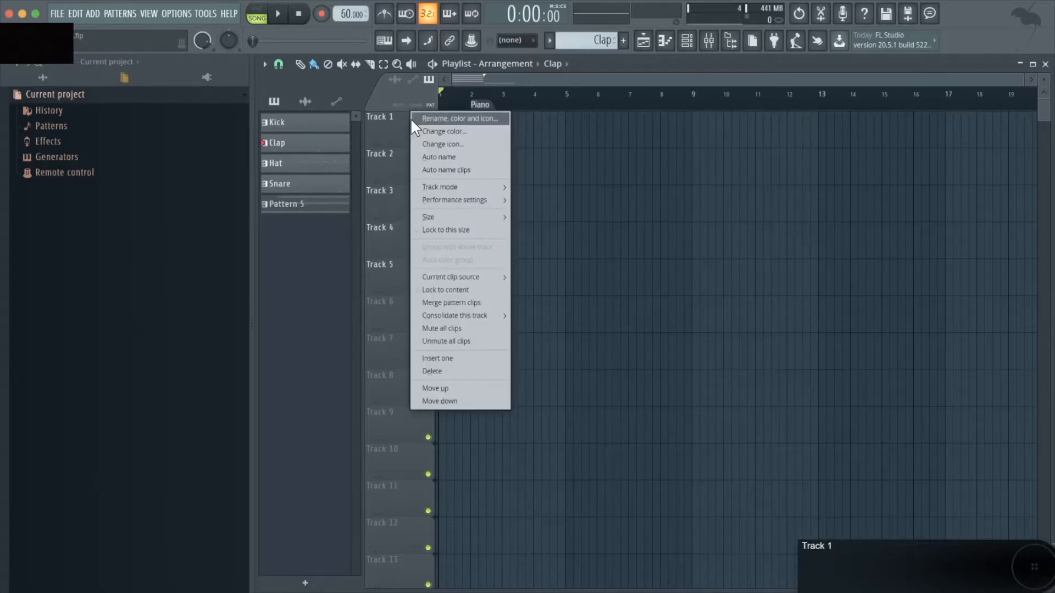
click(410, 118)
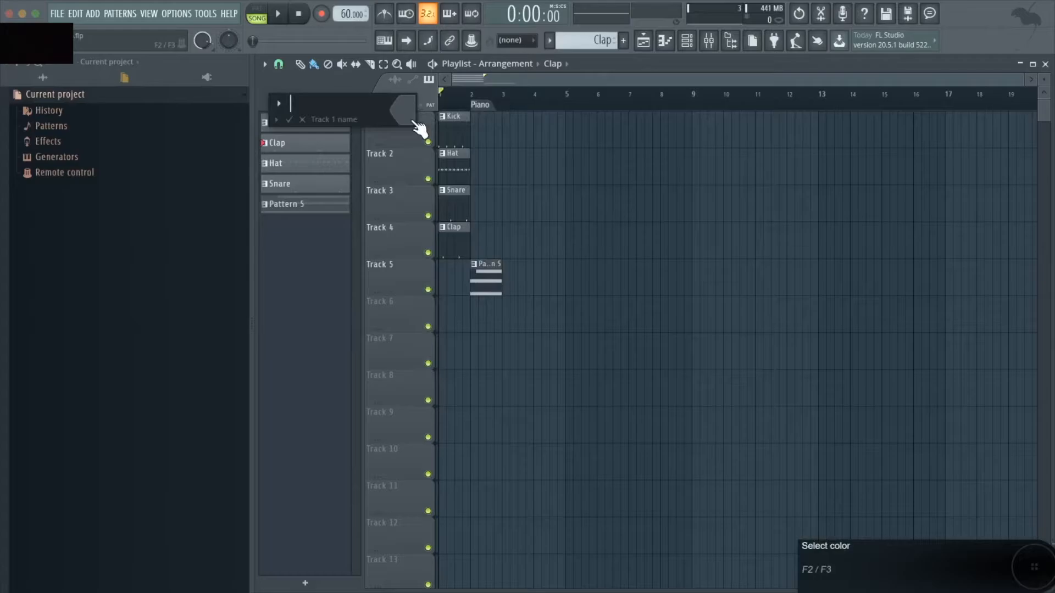
text(Kick)
click(407, 107)
click(422, 163)
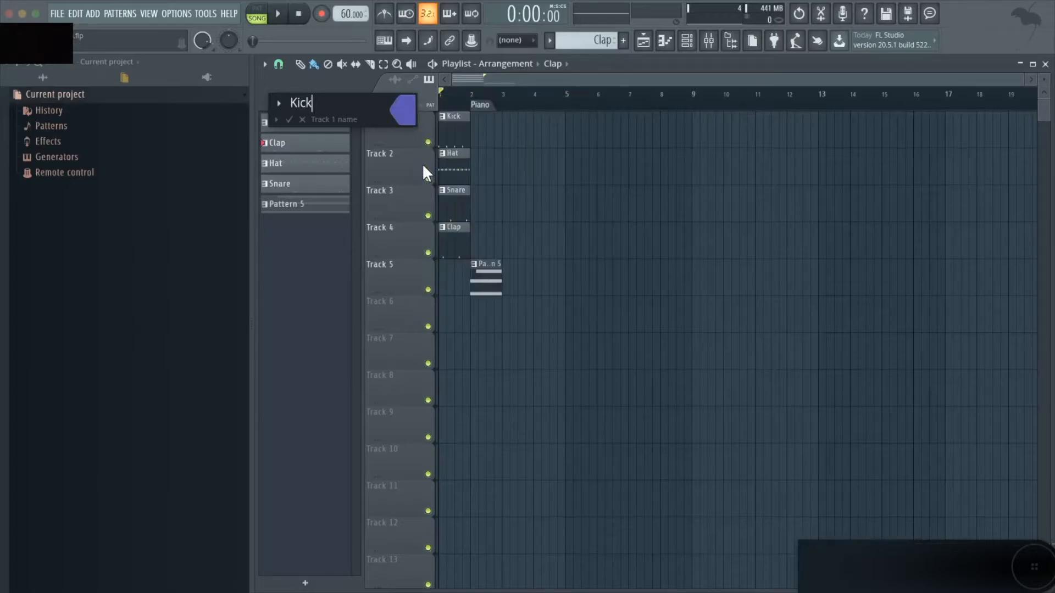
key(Return)
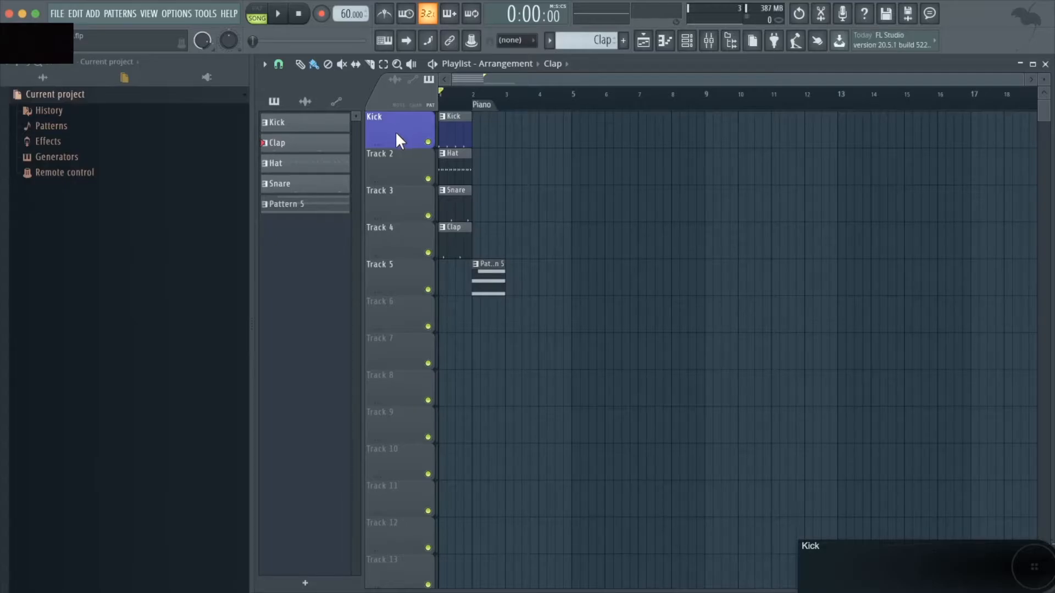
Group Tracks 2, 3 and 4 with the Kick track above them and apply the group's auto colour from Kick
mouse_move(403, 127)
mouse_down()
mouse_move(409, 348)
mouse_move(414, 127)
mouse_up()
right_click(406, 170)
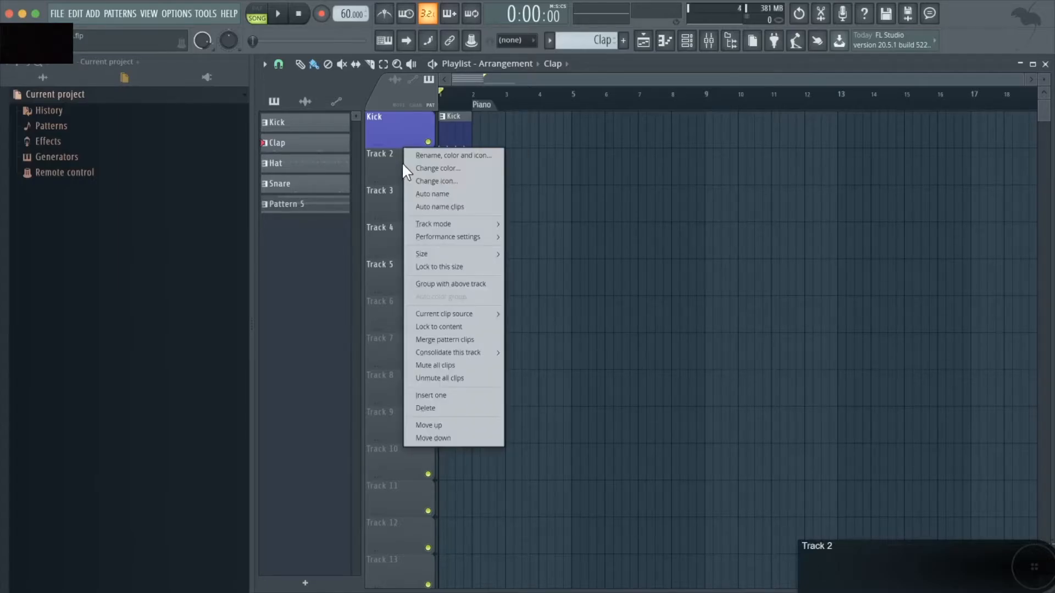
click(436, 281)
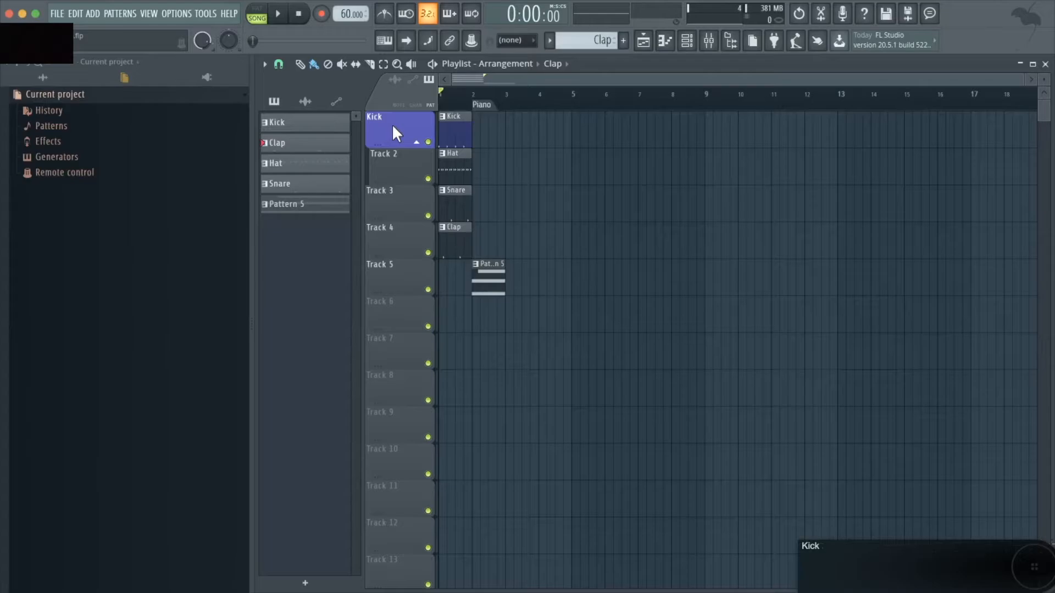
mouse_move(396, 130)
mouse_down()
mouse_move(397, 312)
mouse_move(399, 127)
mouse_up()
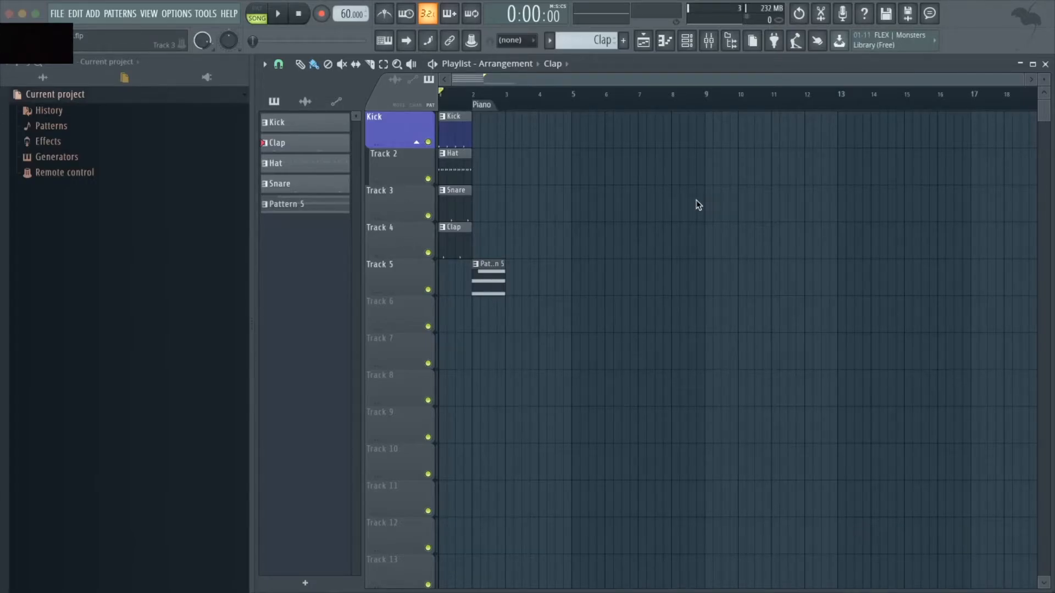
right_click(399, 206)
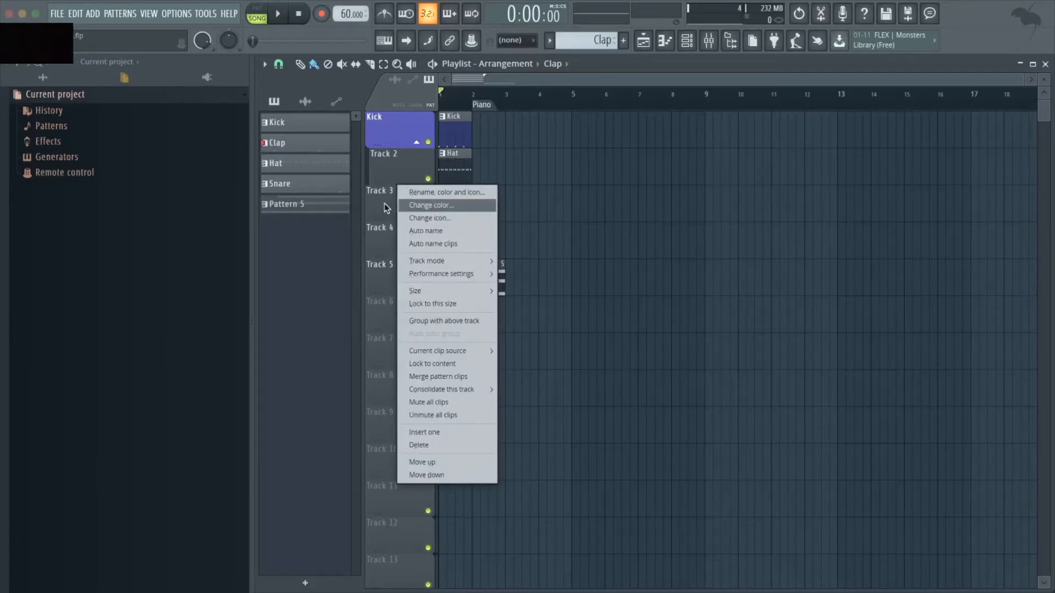
click(444, 322)
right_click(416, 247)
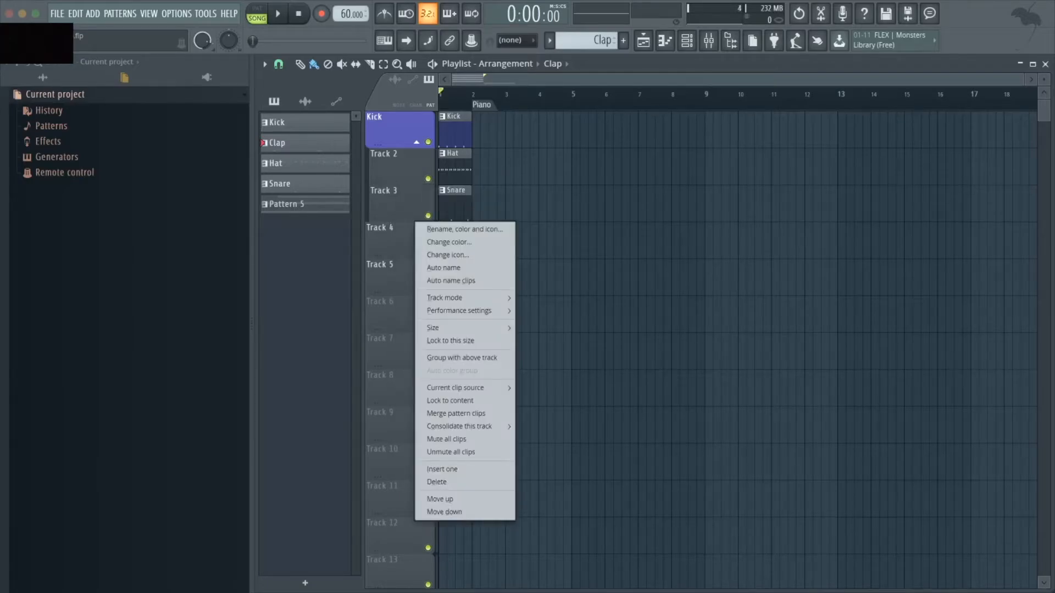
click(450, 358)
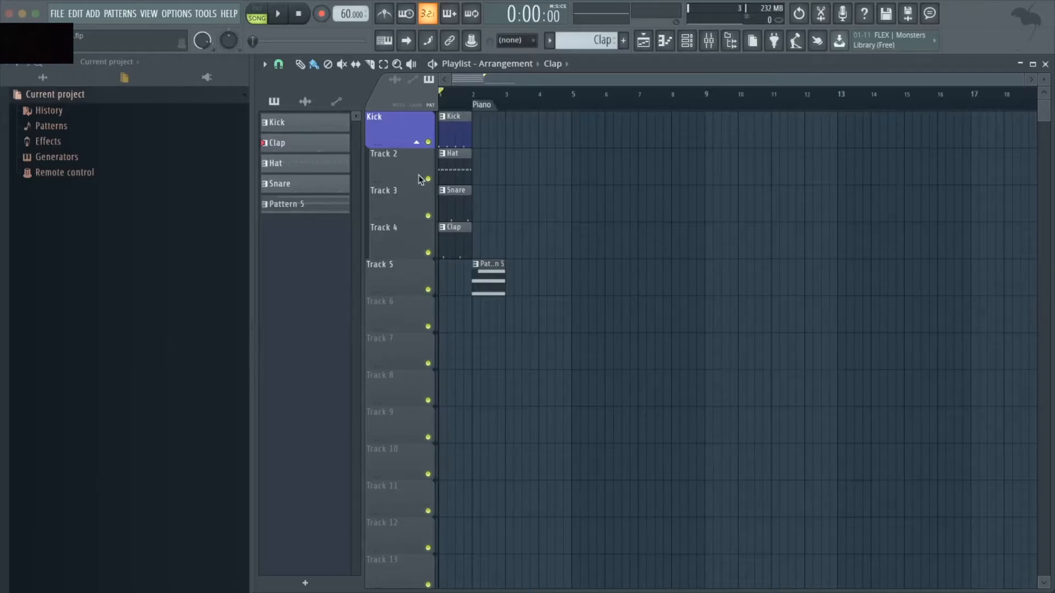
right_click(404, 135)
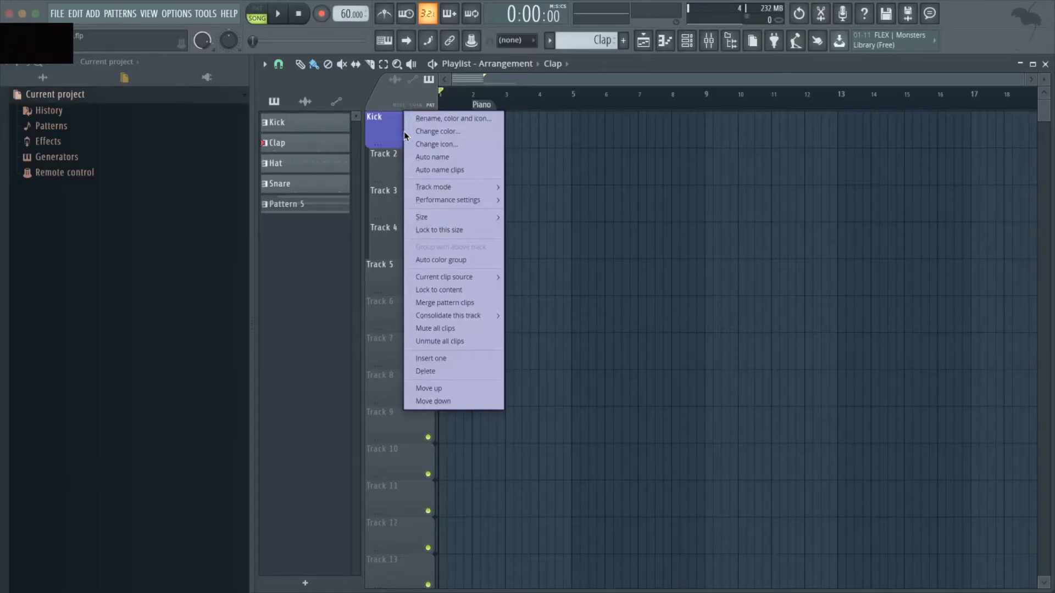
click(470, 263)
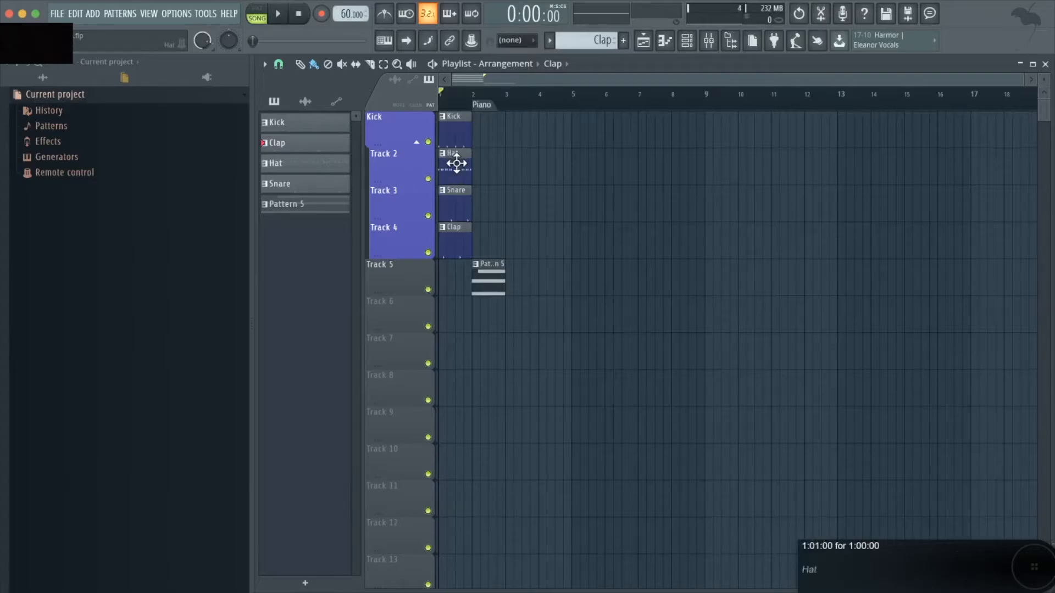
Auto-name Tracks 2, 3 and 4 after their clips, then re-apply the group auto colour from the Kick track
right_click(407, 163)
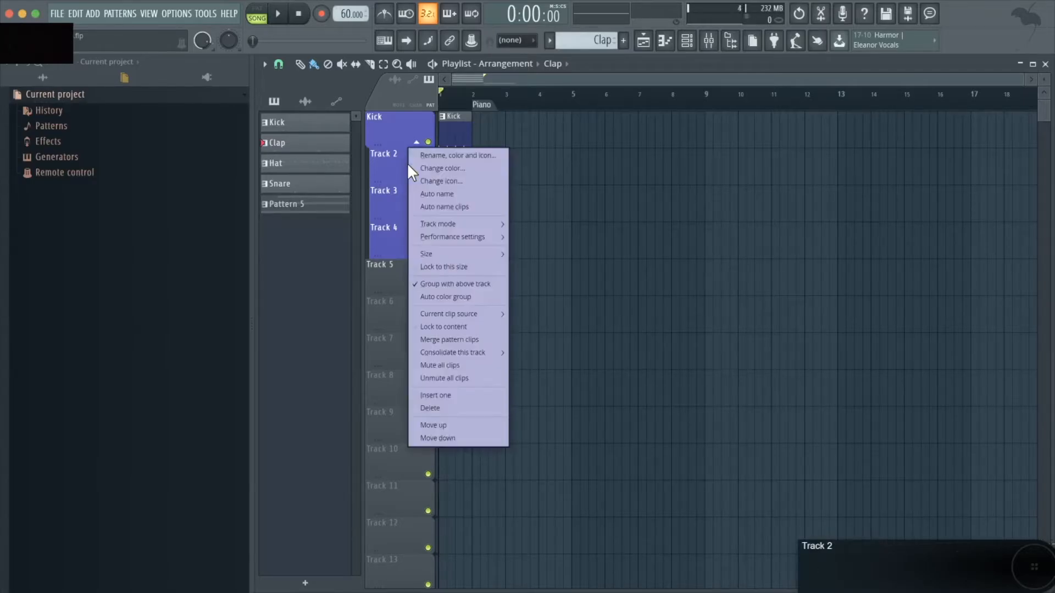
click(467, 194)
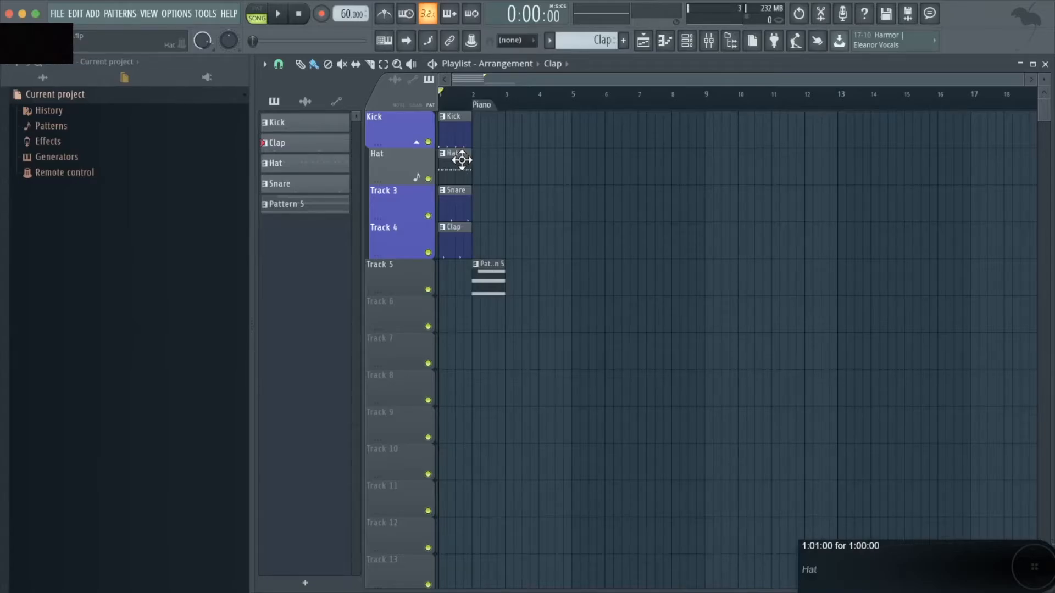
right_click(406, 202)
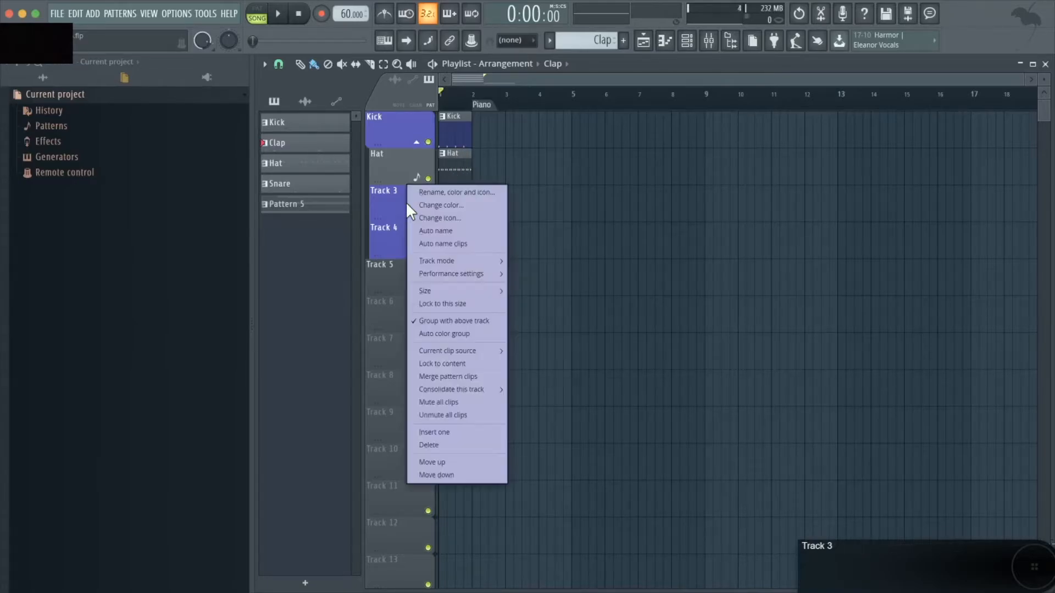
click(433, 218)
right_click(401, 241)
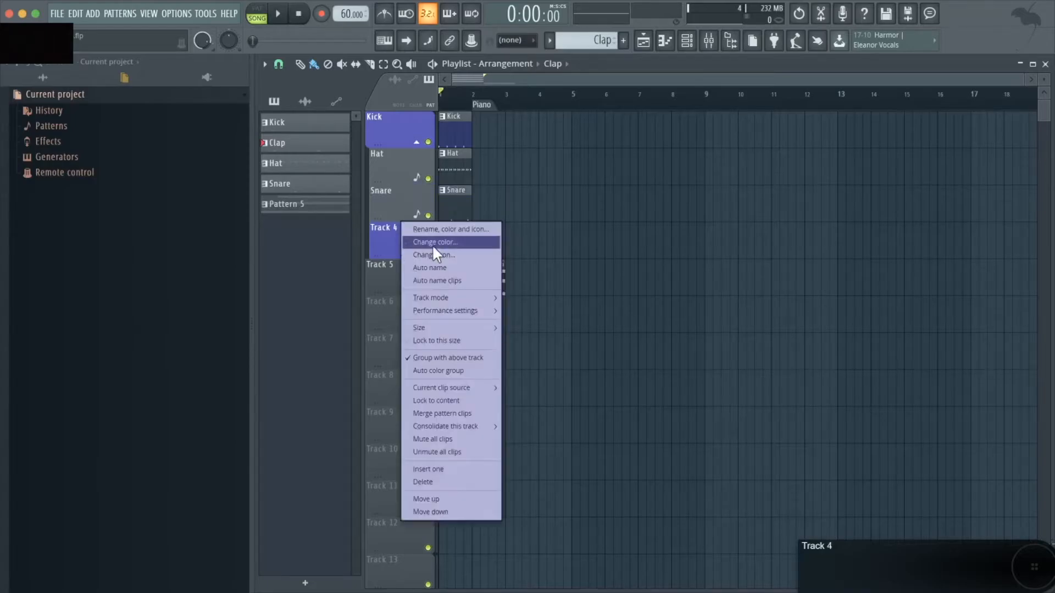
click(458, 266)
right_click(395, 124)
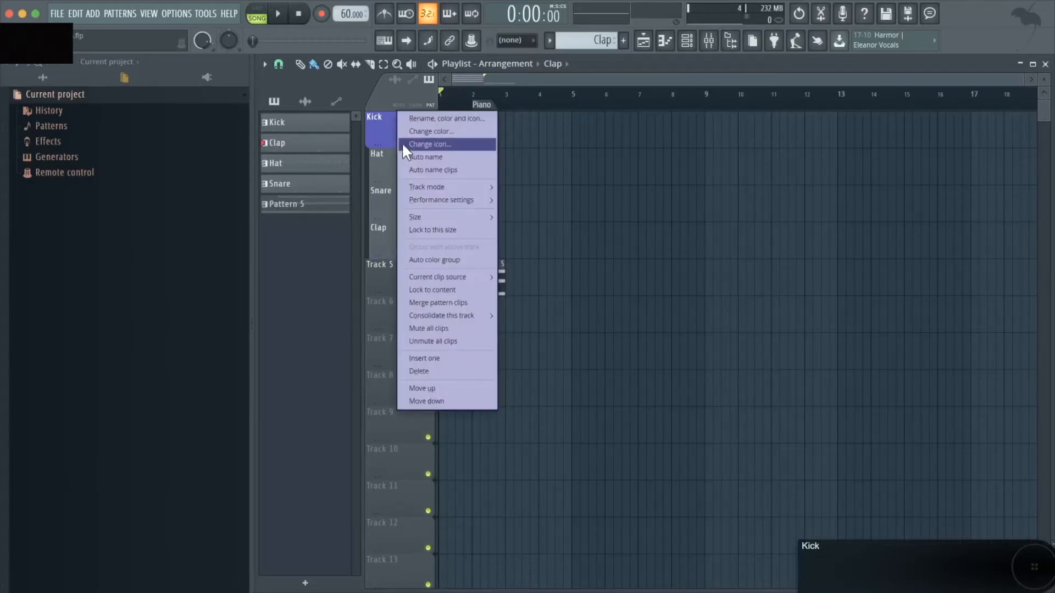
click(438, 255)
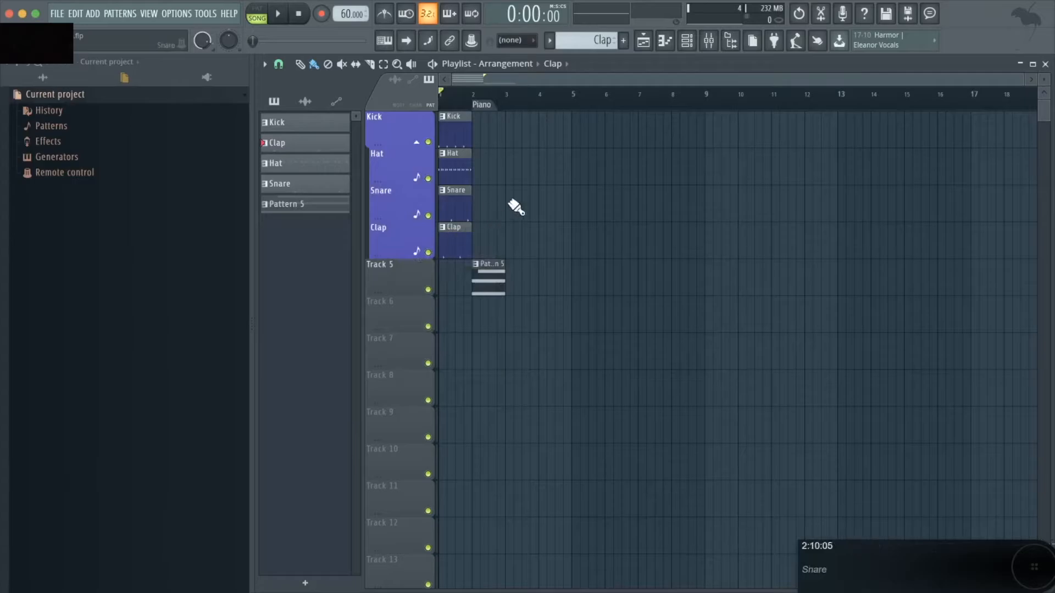
Give the Kick pattern in the pattern picker a blue-purple colour matching its track
click(314, 123)
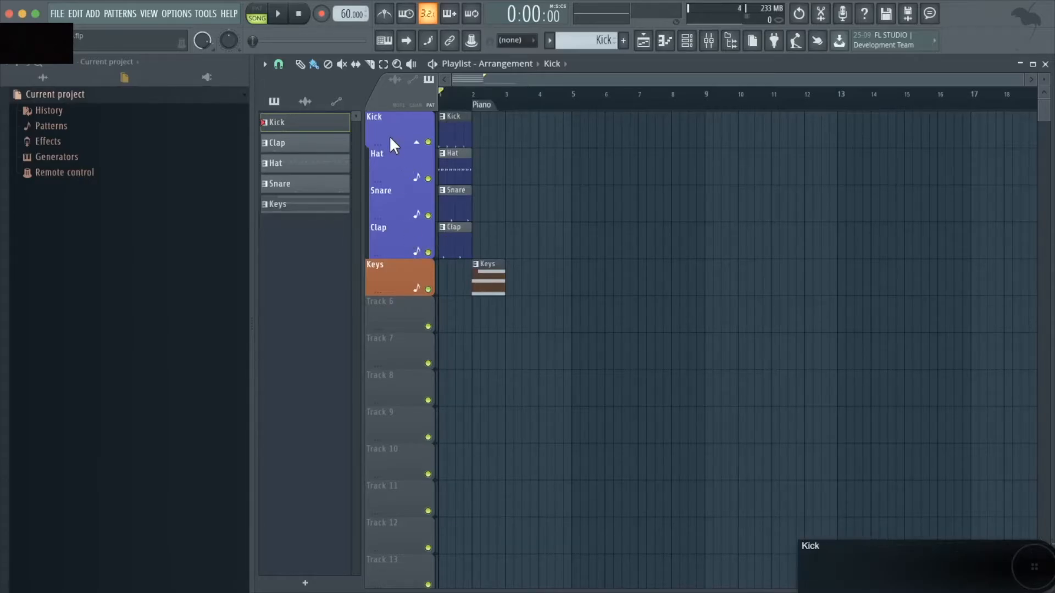
right_click(319, 129)
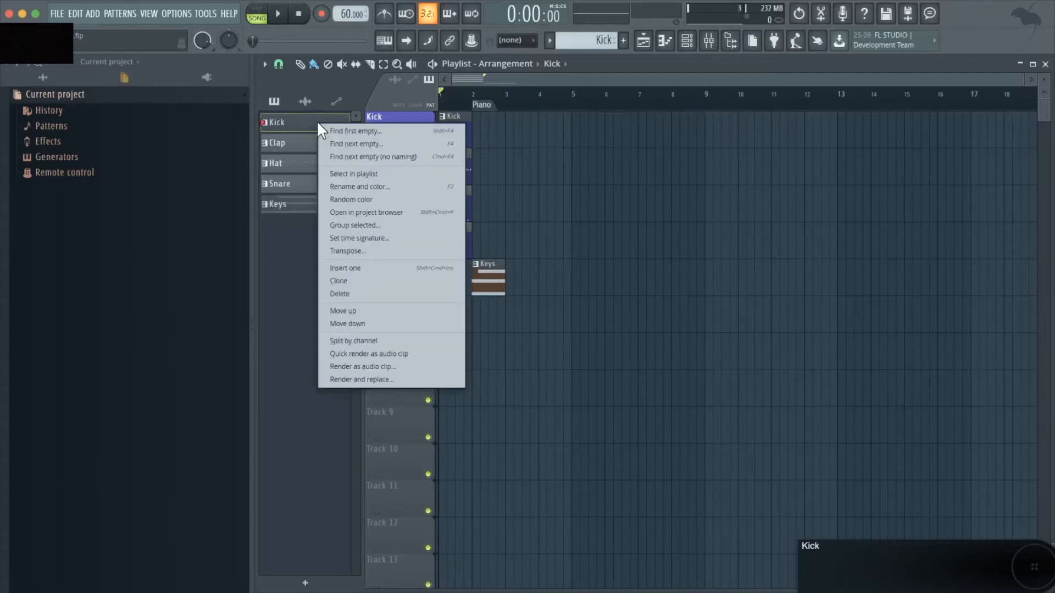
key(F2)
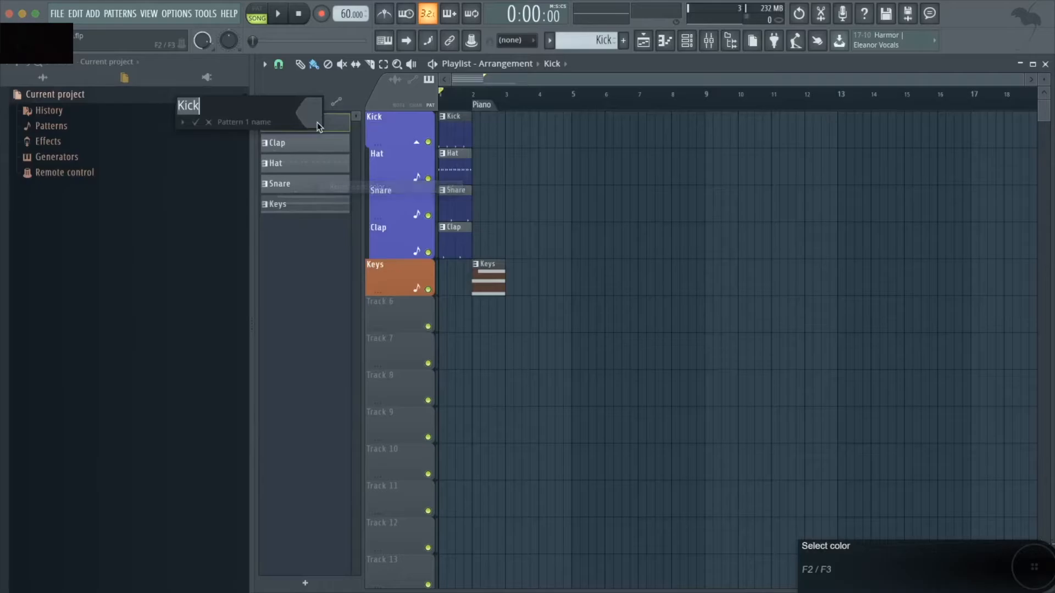
click(315, 116)
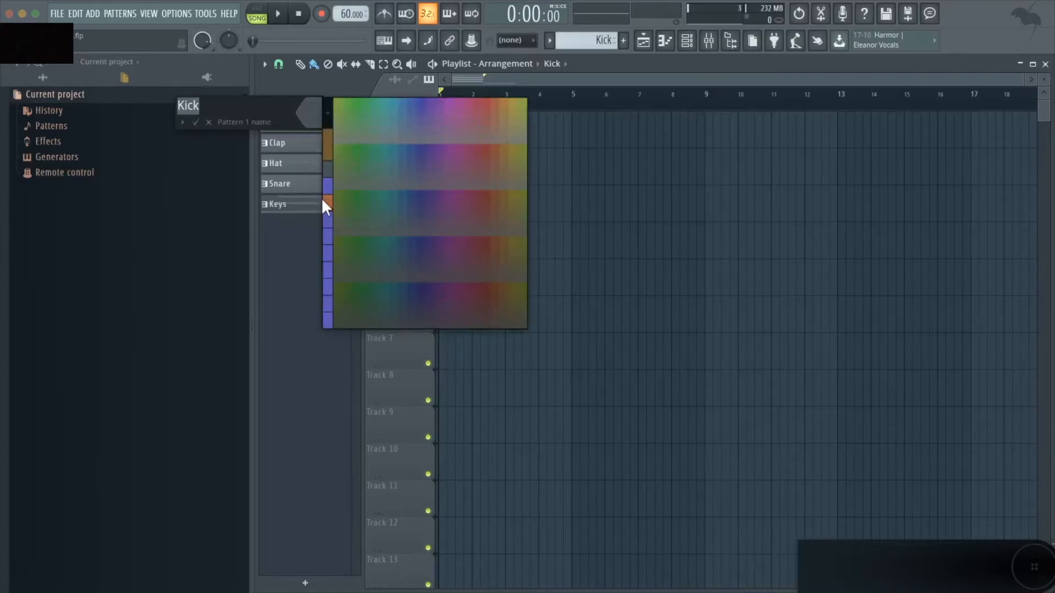
click(325, 217)
key(Return)
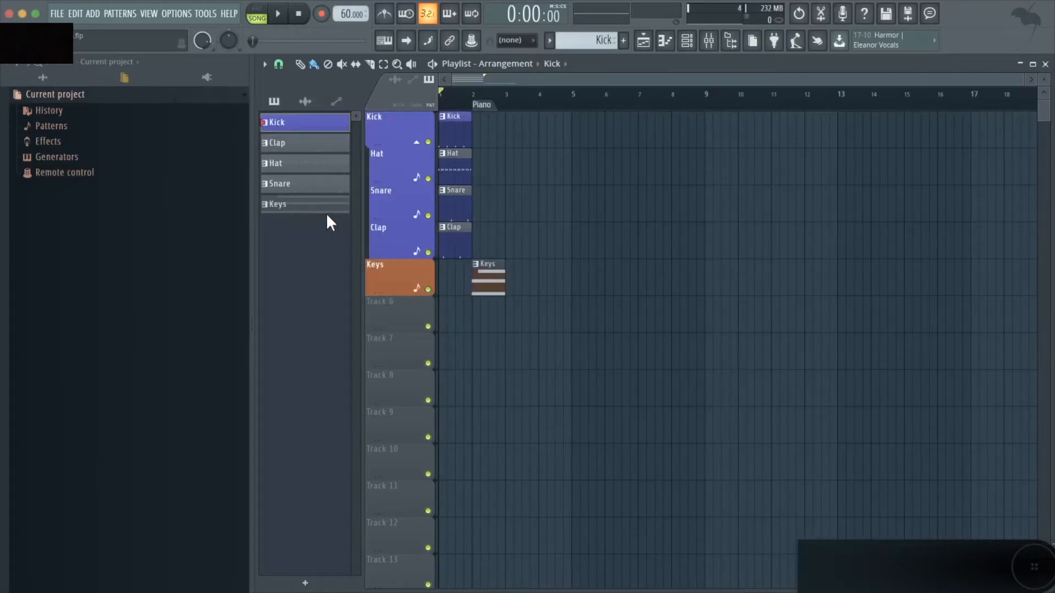
Give the Clap pattern a blue-purple colour matching the drum tracks
right_click(312, 148)
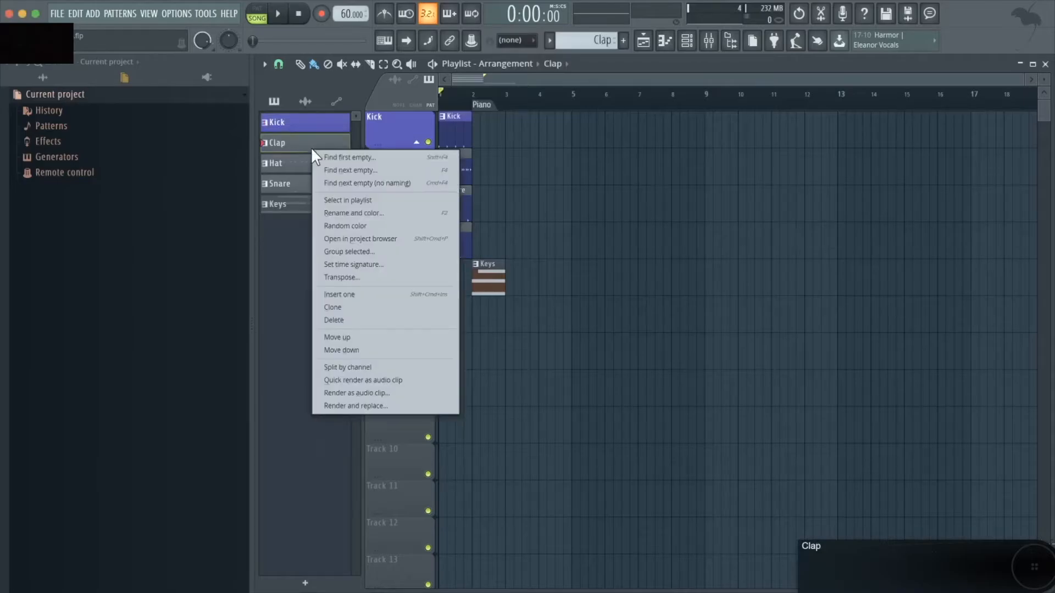
key(F2)
click(312, 136)
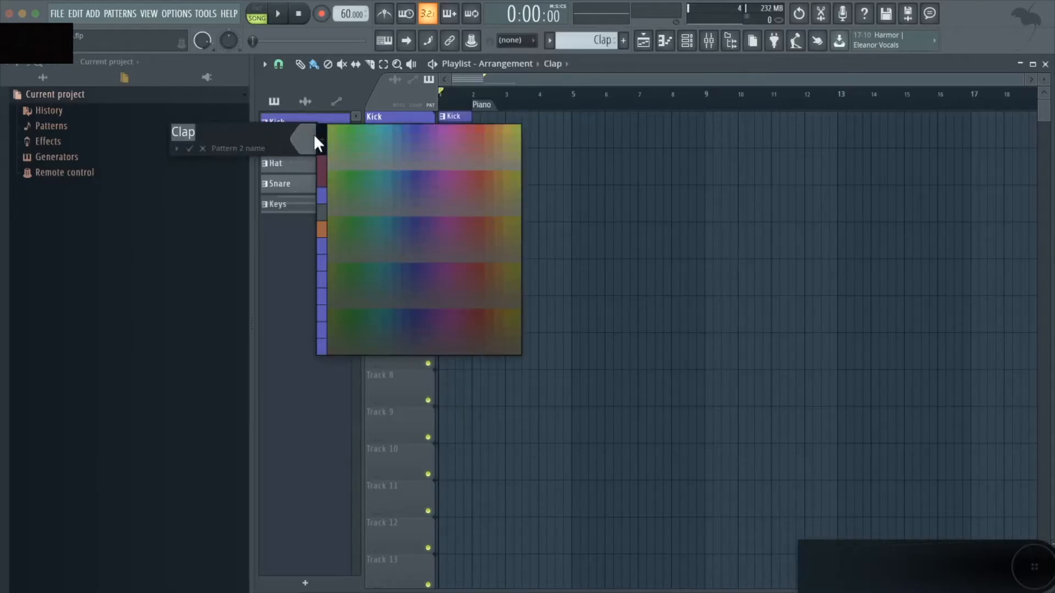
click(322, 248)
key(Return)
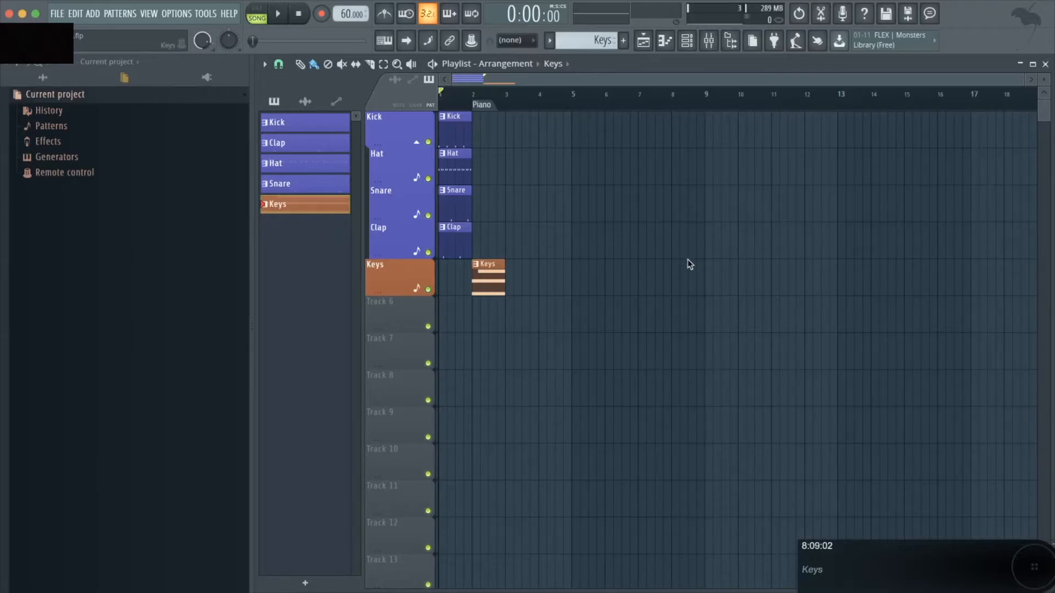
Place a Keys pattern clip on the Snare track near bar 6 and drag it along the track
click(602, 214)
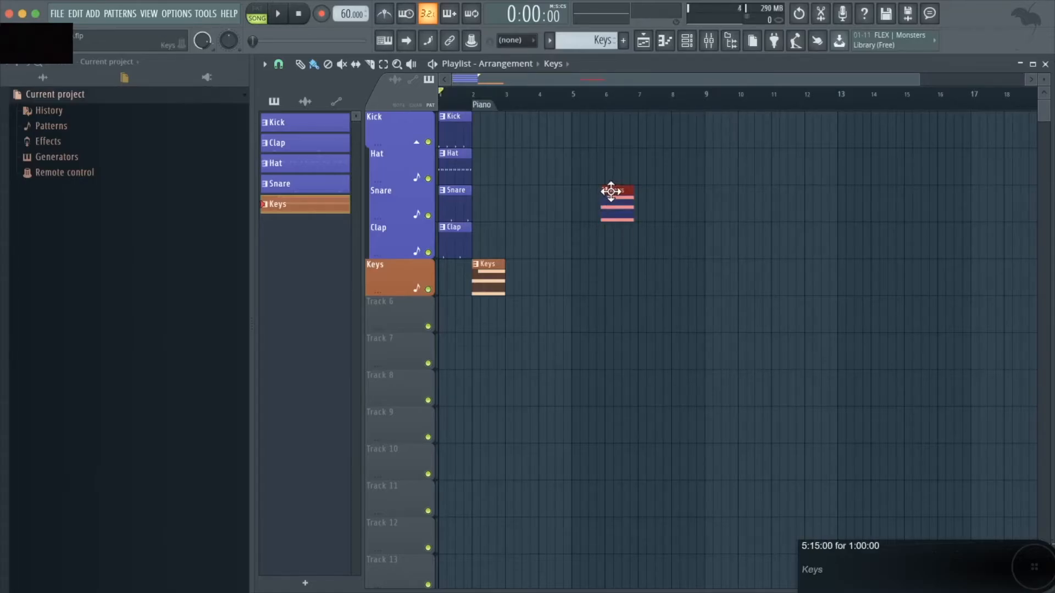
drag(608, 191, 666, 195)
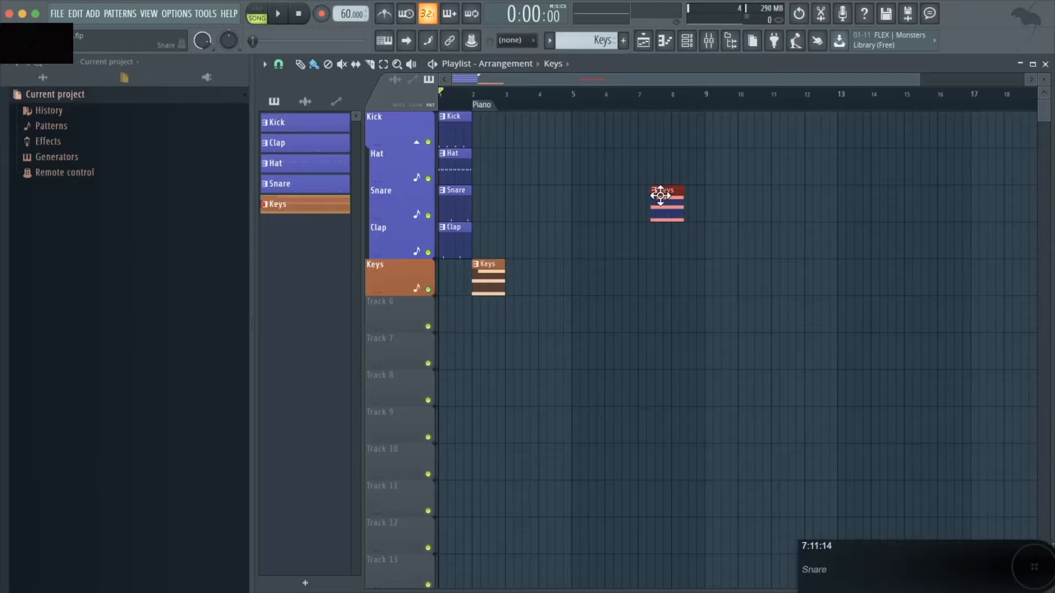
drag(661, 196, 592, 200)
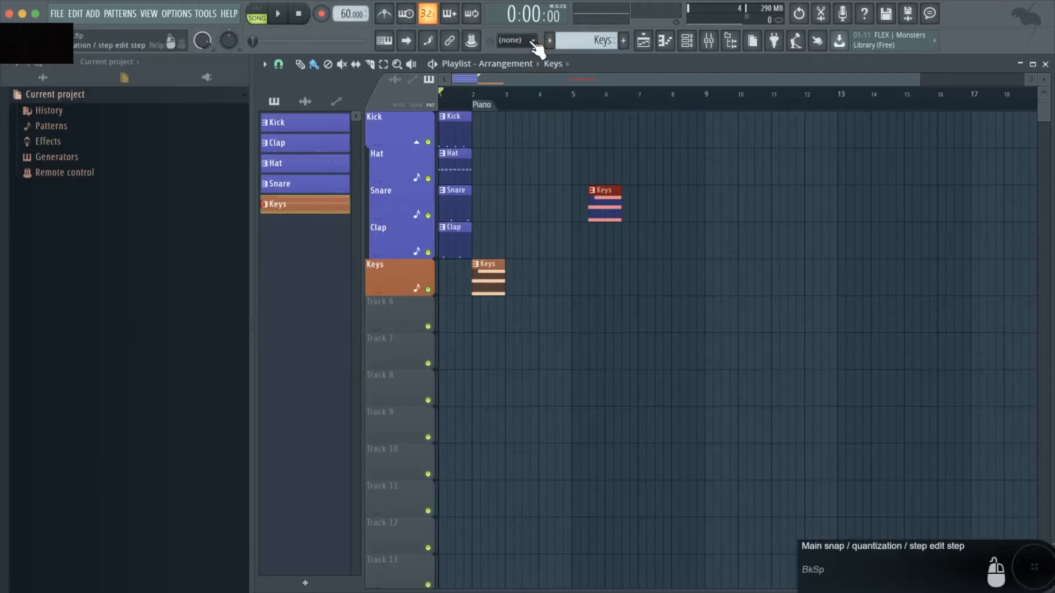
Turn off playlist snapping and slide the Keys clip freely to about bar 6.5
click(532, 42)
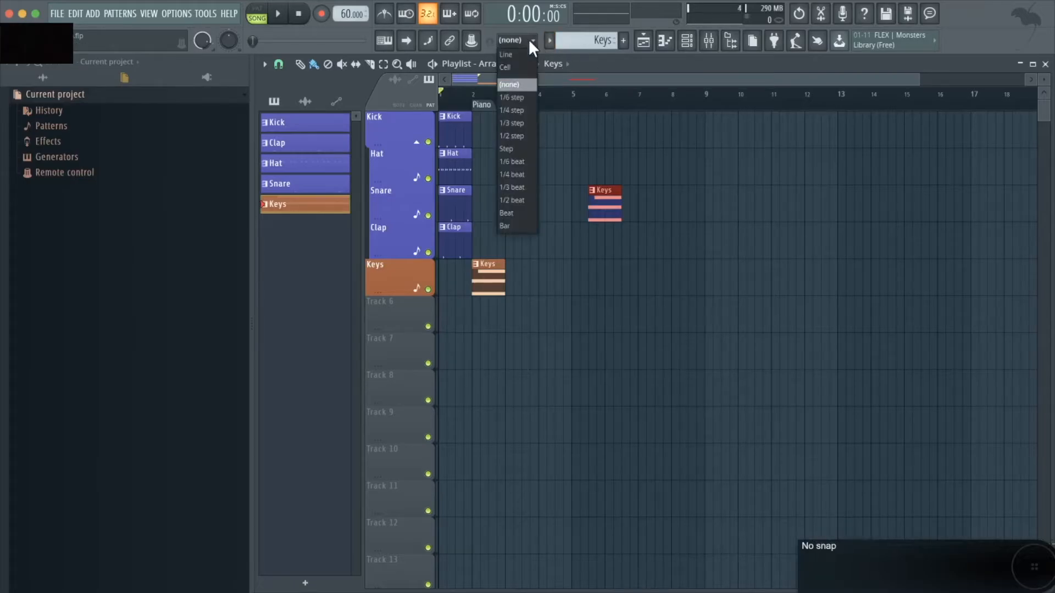
click(519, 82)
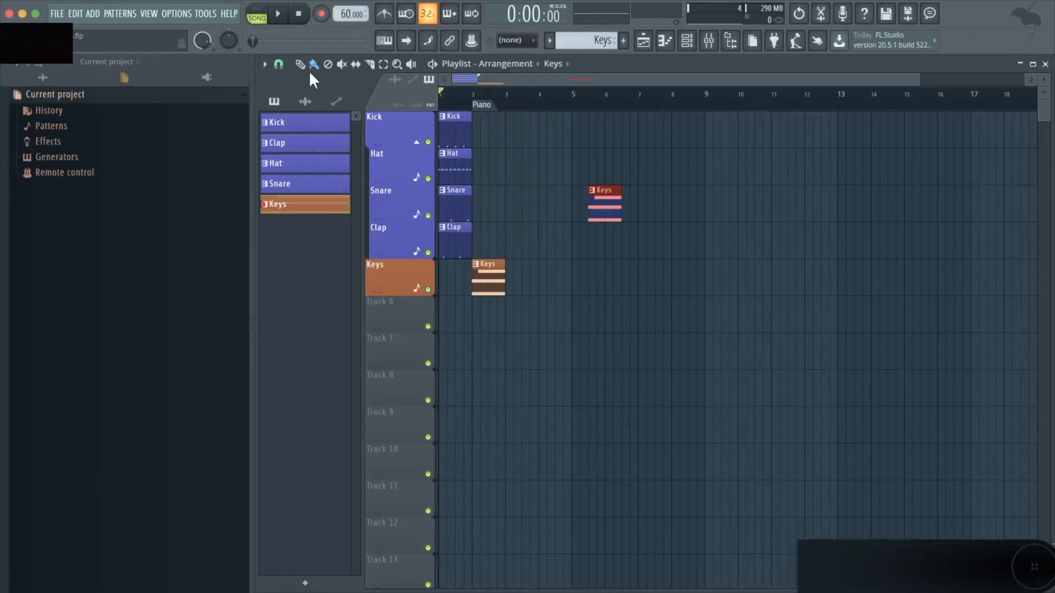
click(278, 65)
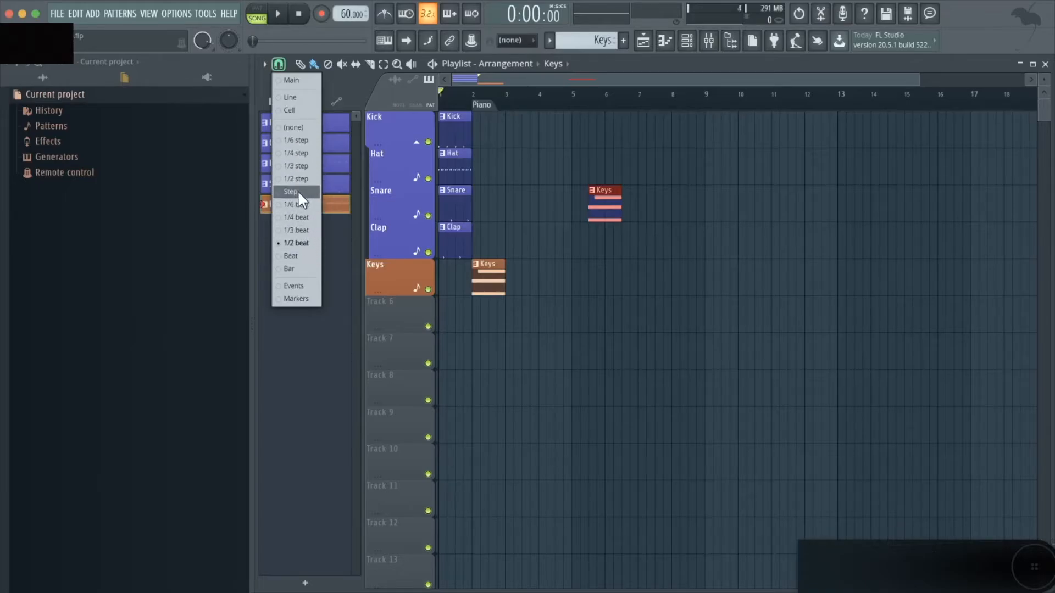
click(302, 126)
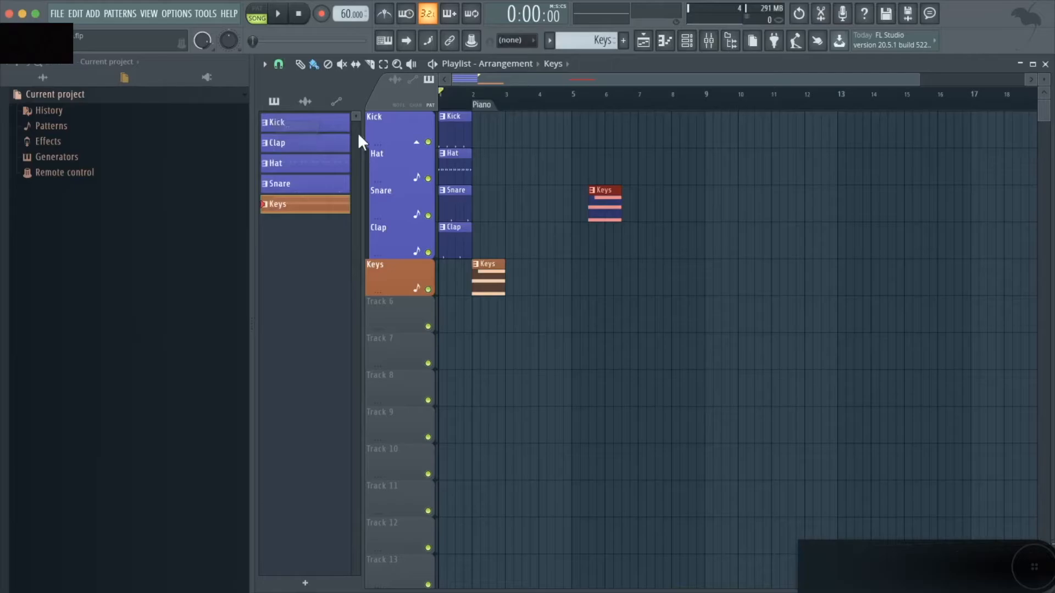
drag(600, 192, 635, 194)
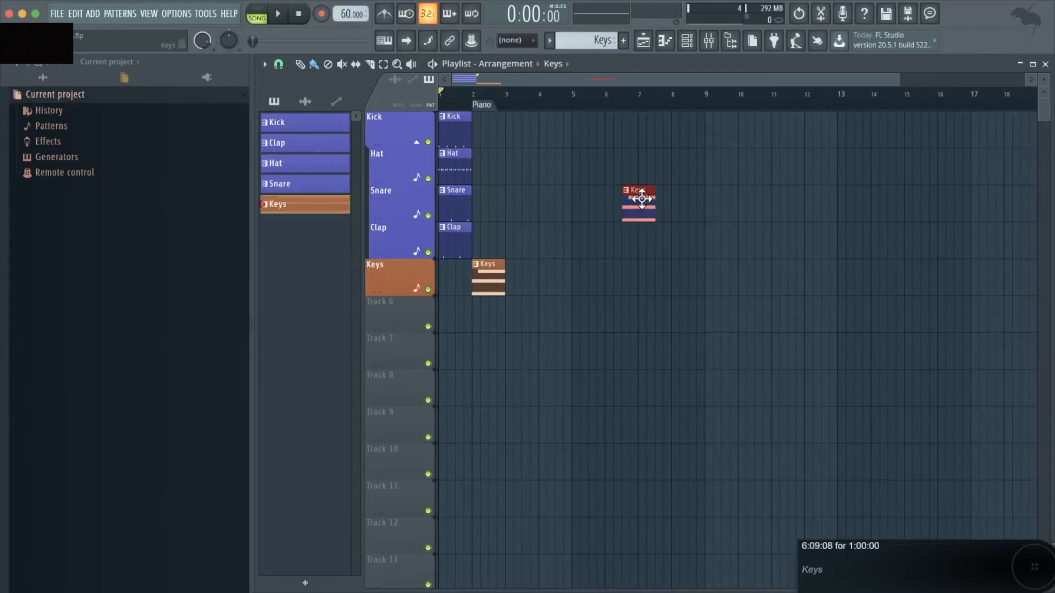
drag(640, 198, 643, 198)
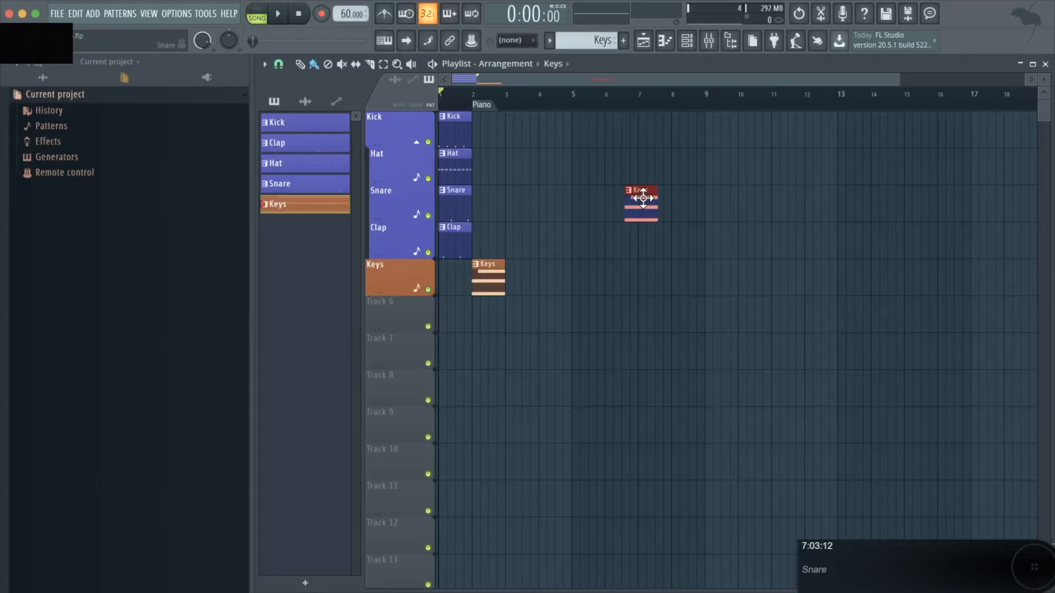
Set the playlist snap to 1/2 step and move the Keys clip to about bar 8
click(278, 64)
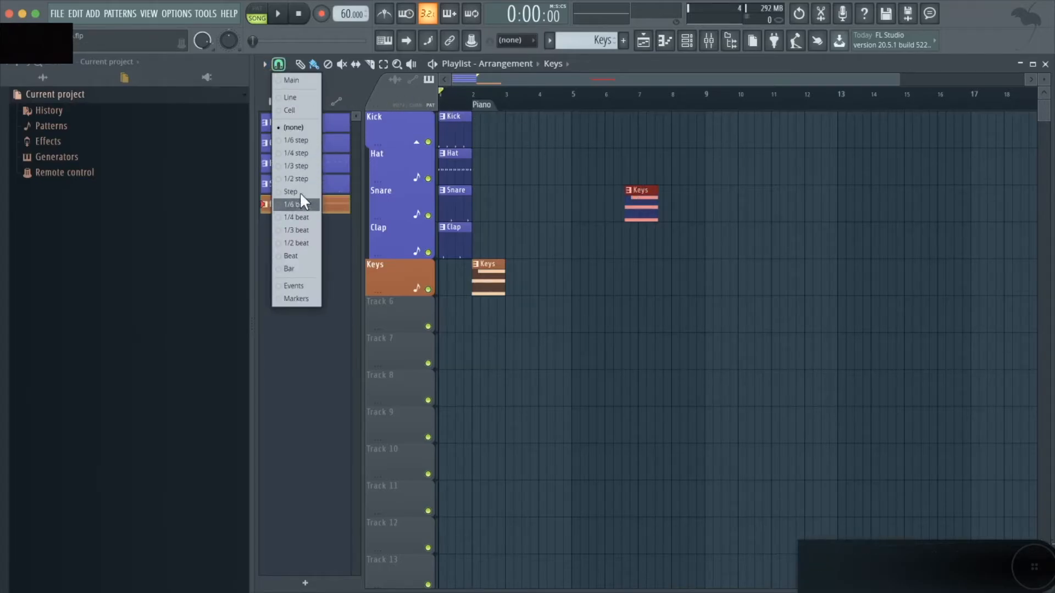
click(304, 178)
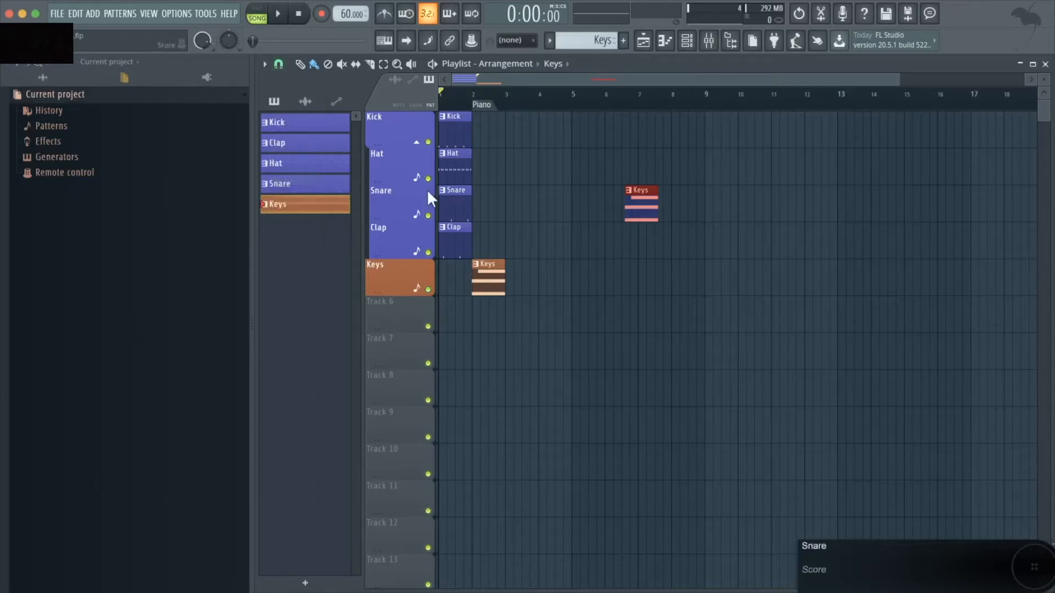
drag(645, 197, 700, 197)
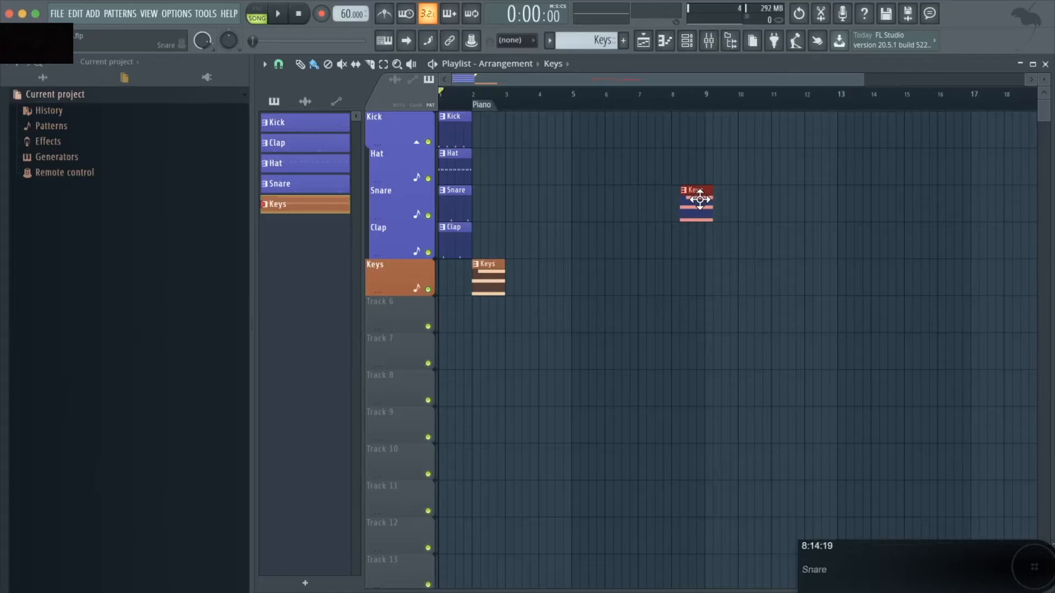
Set the playlist snap to 1/2 beat and move the Keys clip onto the Snare track near bar 6
click(279, 64)
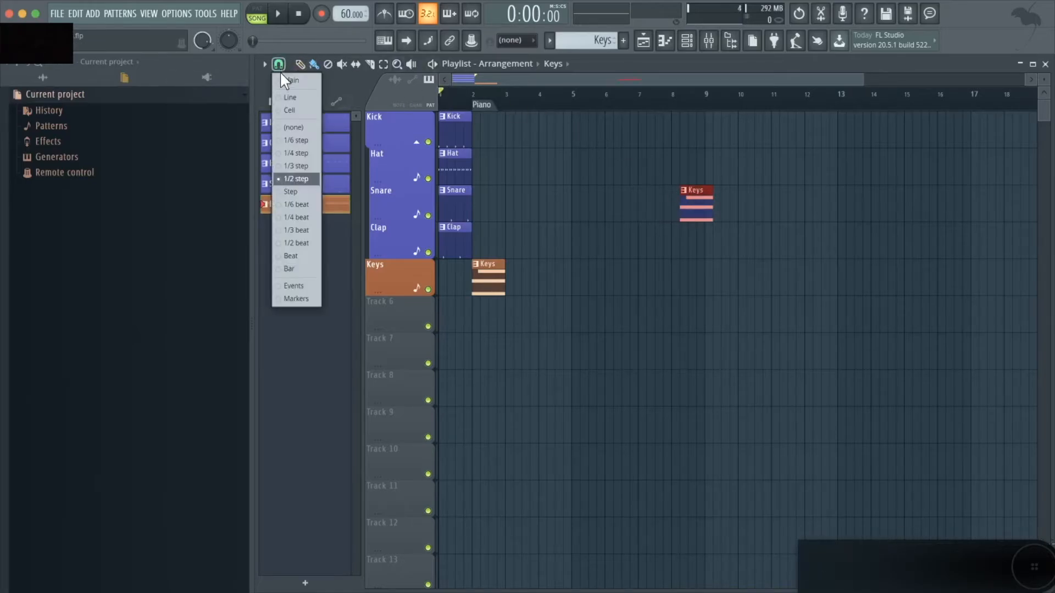
click(297, 242)
drag(700, 197, 410, 193)
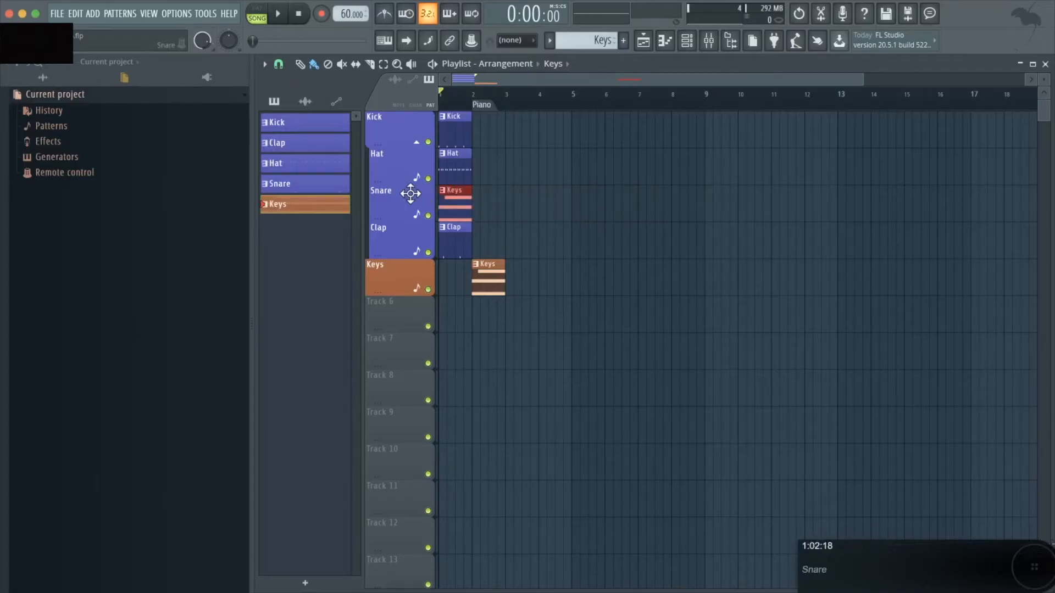
drag(410, 193, 624, 193)
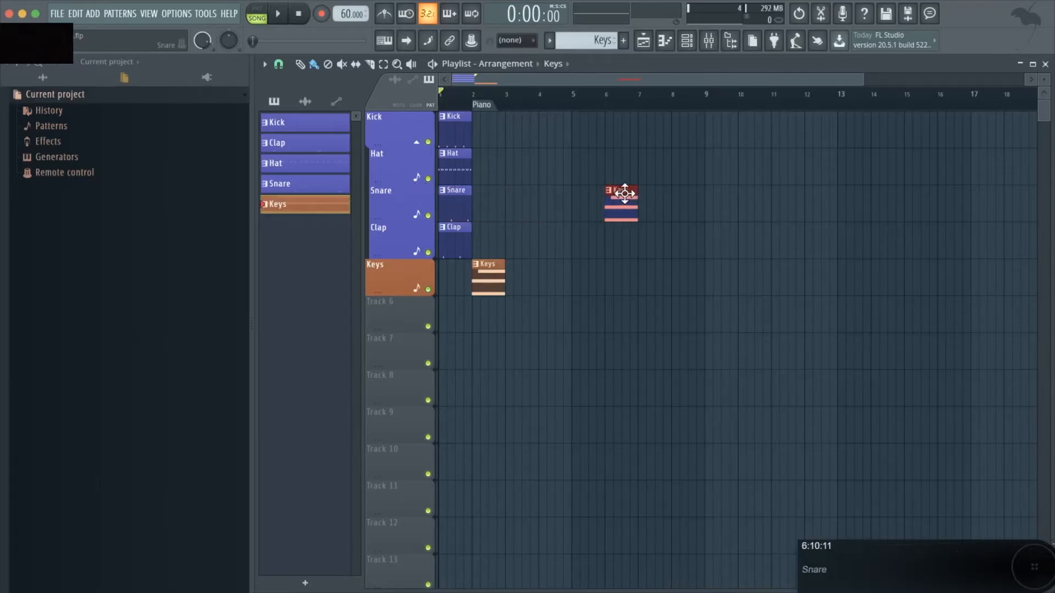
Delete the Keys clip from the Snare track
scroll(624, 189, down, 1)
scroll(647, 167, up, 1)
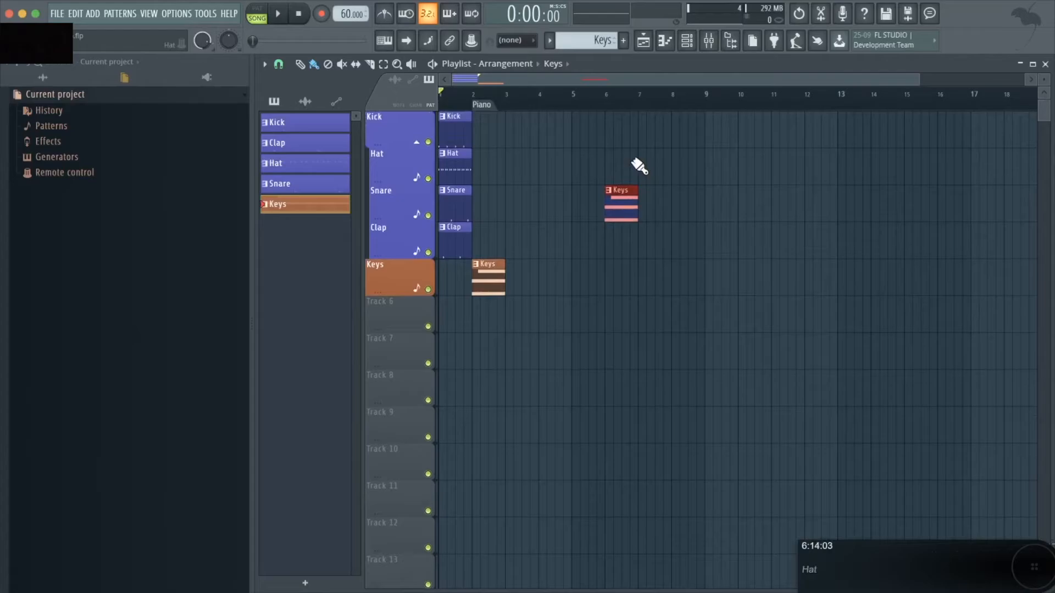
right_click(619, 200)
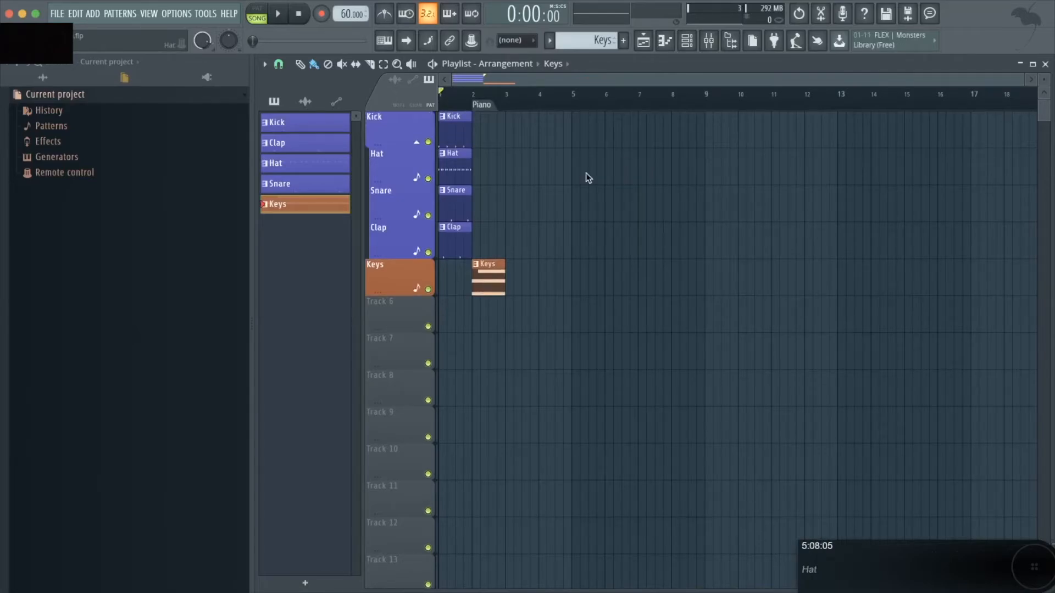
Place a Keys clip on the Hat track near bar 6 and delete it again
drag(588, 177, 629, 158)
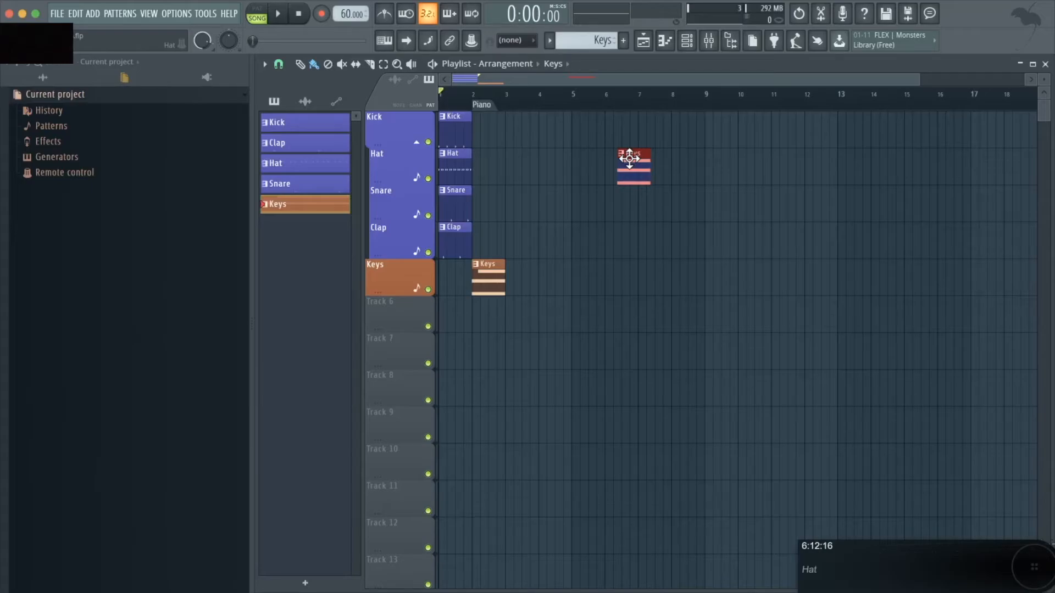
mouse_move(629, 159)
mouse_down()
mouse_move(657, 158)
mouse_move(522, 161)
mouse_move(626, 159)
mouse_up()
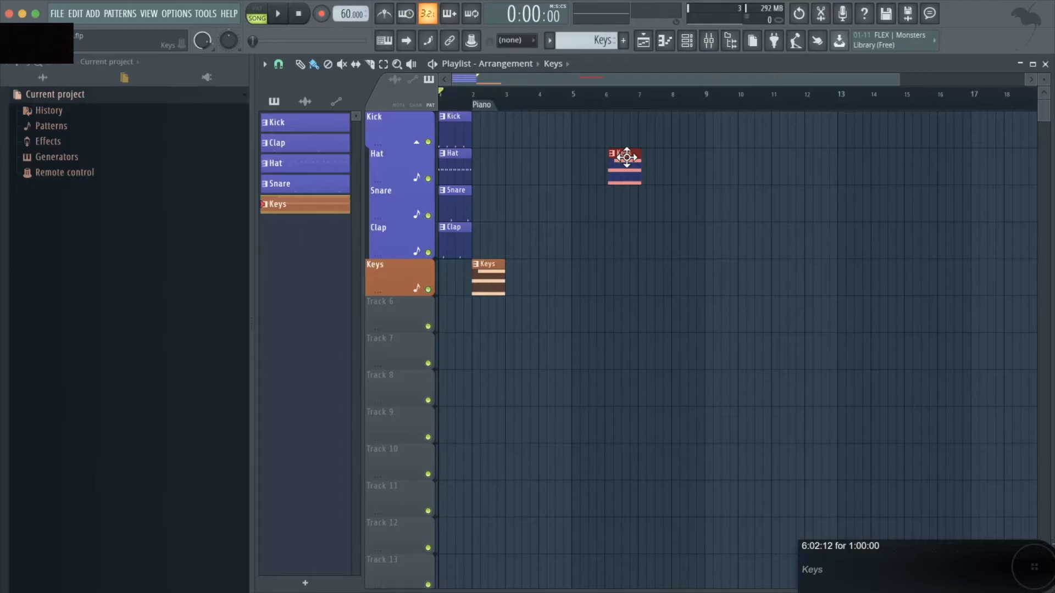
right_click(626, 159)
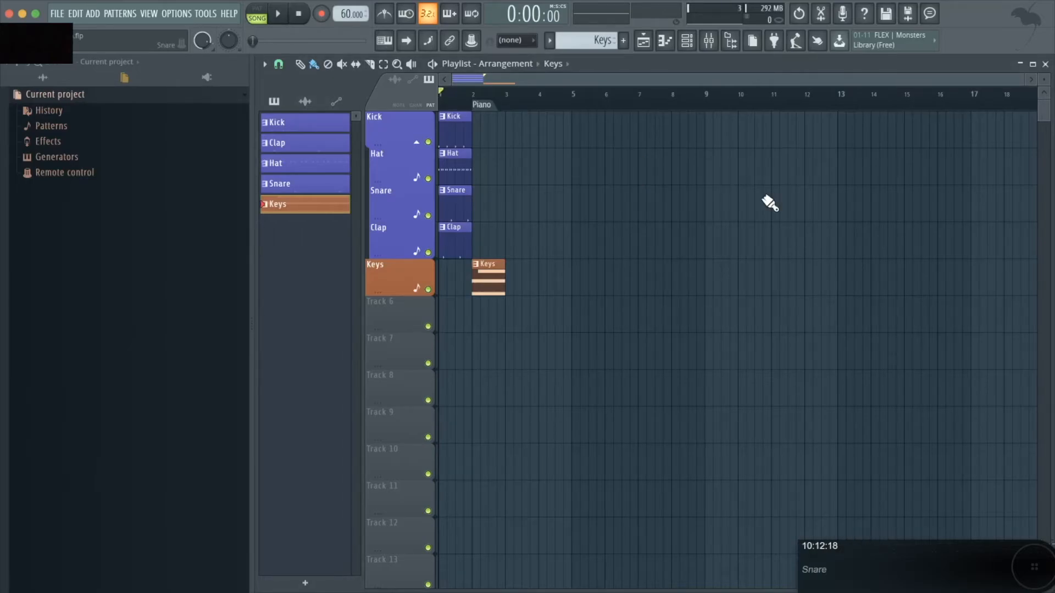
Open the channel rack and mixer, select the first mixer inserts and change the colour of insert 1
key(F6)
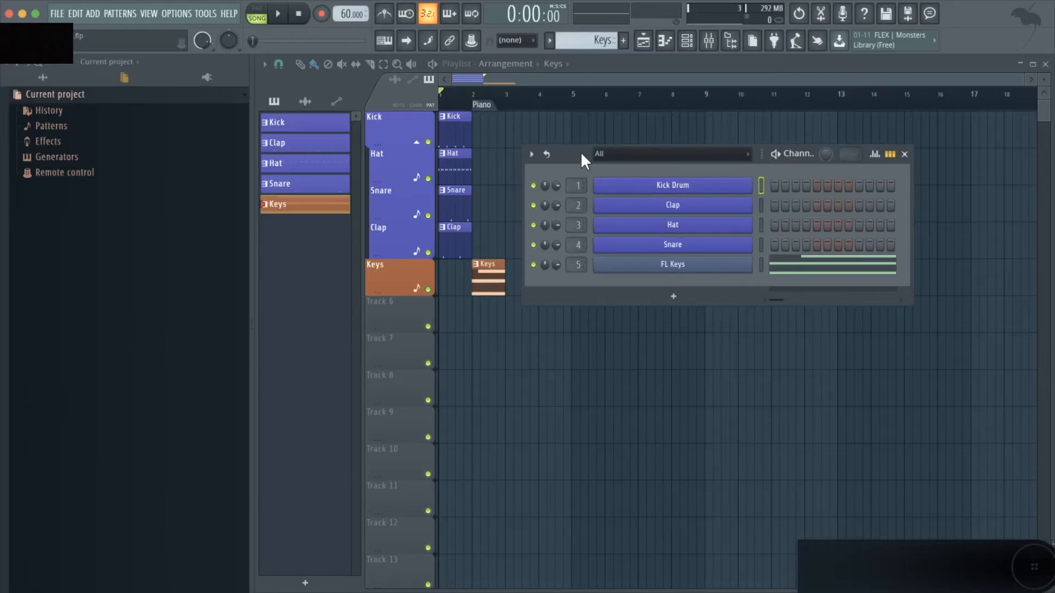
key(F9)
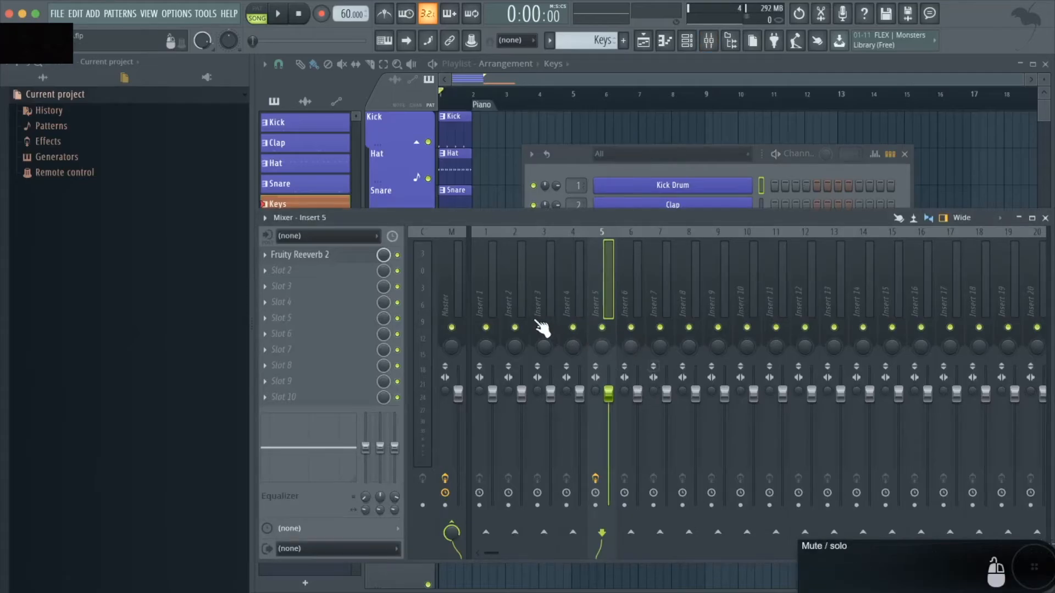
click(485, 232)
click(515, 231)
click(546, 231)
click(575, 232)
click(599, 229)
click(484, 237)
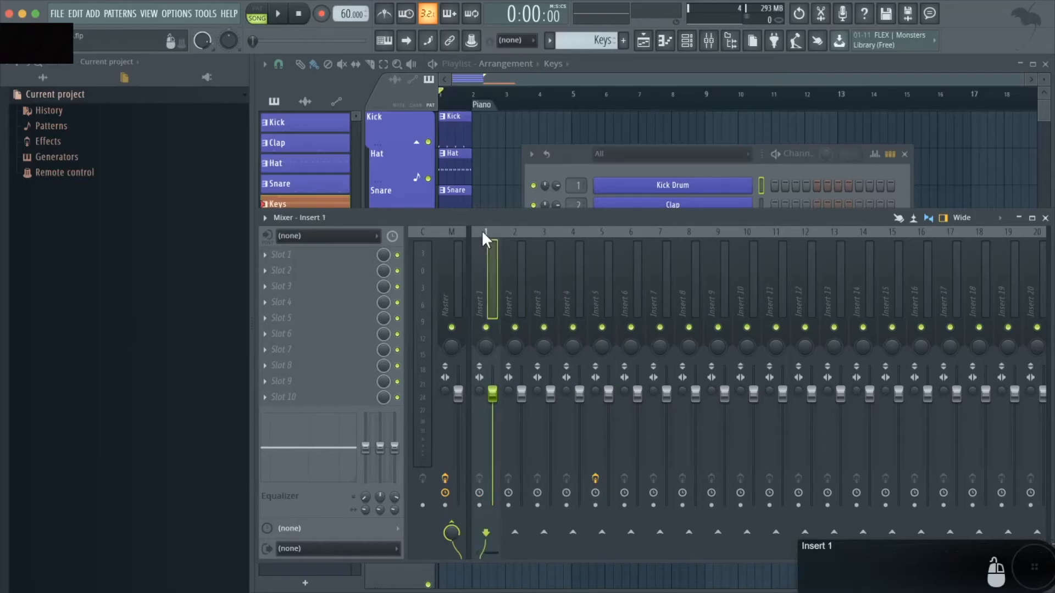
right_click(482, 230)
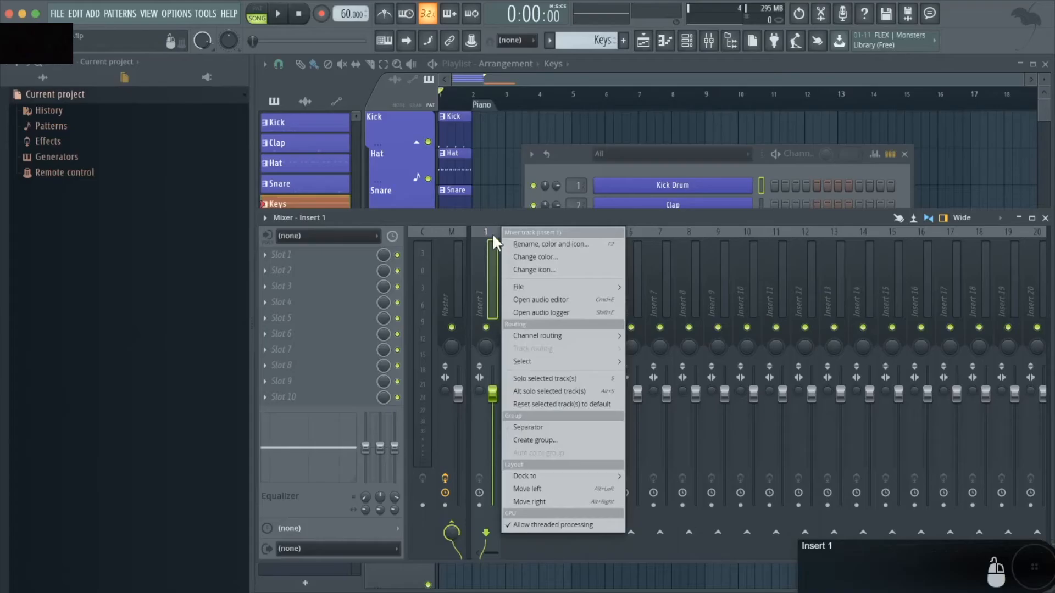
click(566, 260)
click(570, 354)
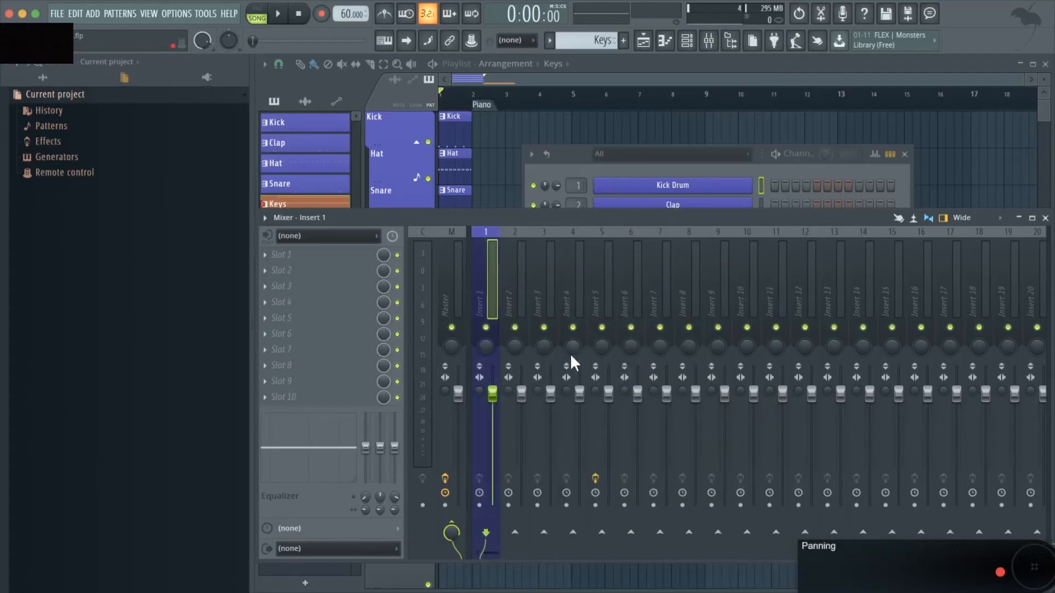
Rename mixer insert 1 to Kick Drum
right_click(480, 266)
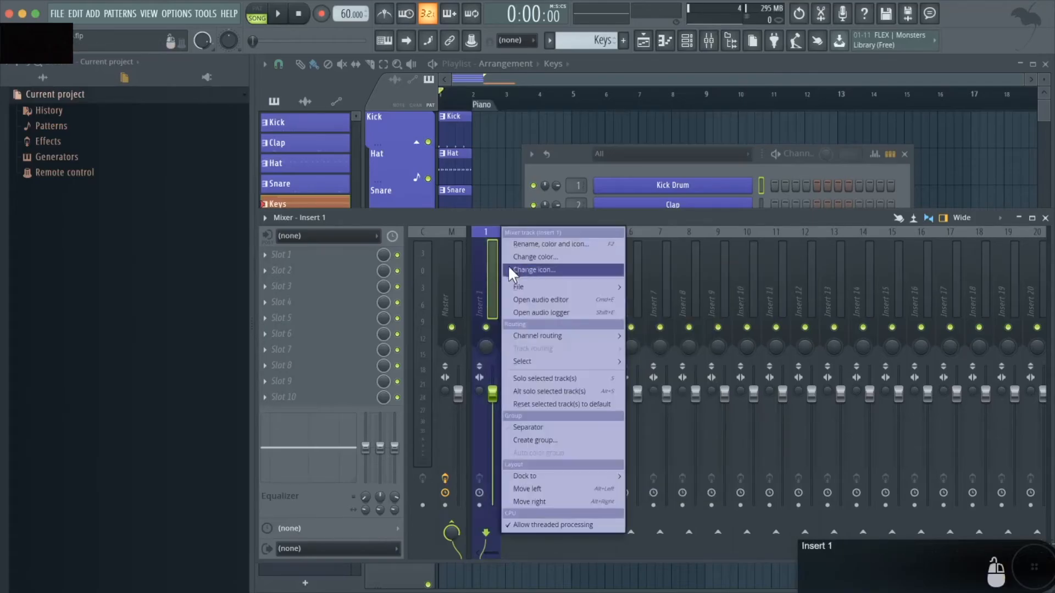
click(555, 243)
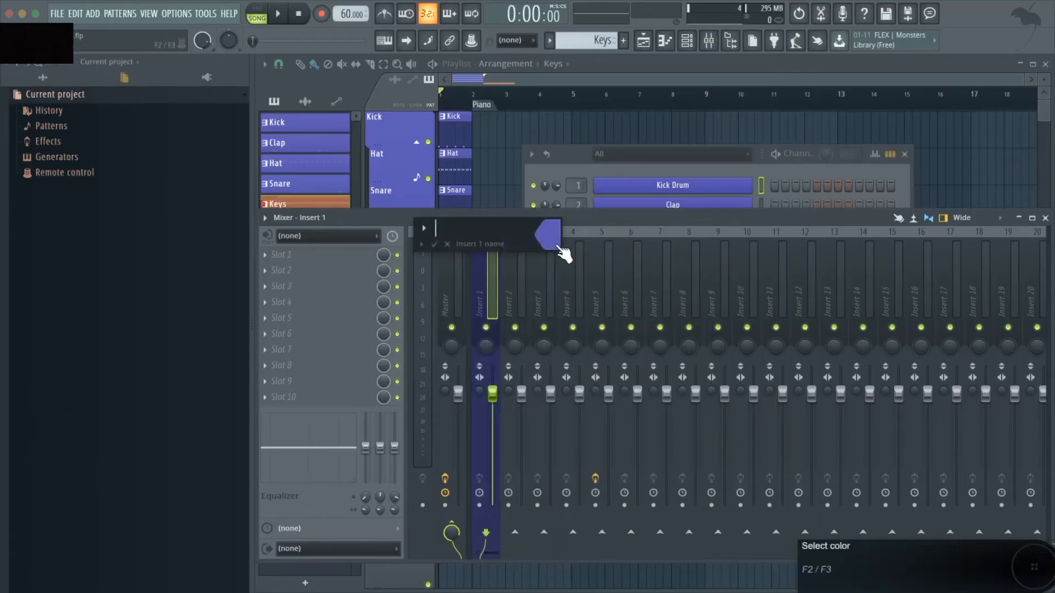
text(Kick Drum)
key(Return)
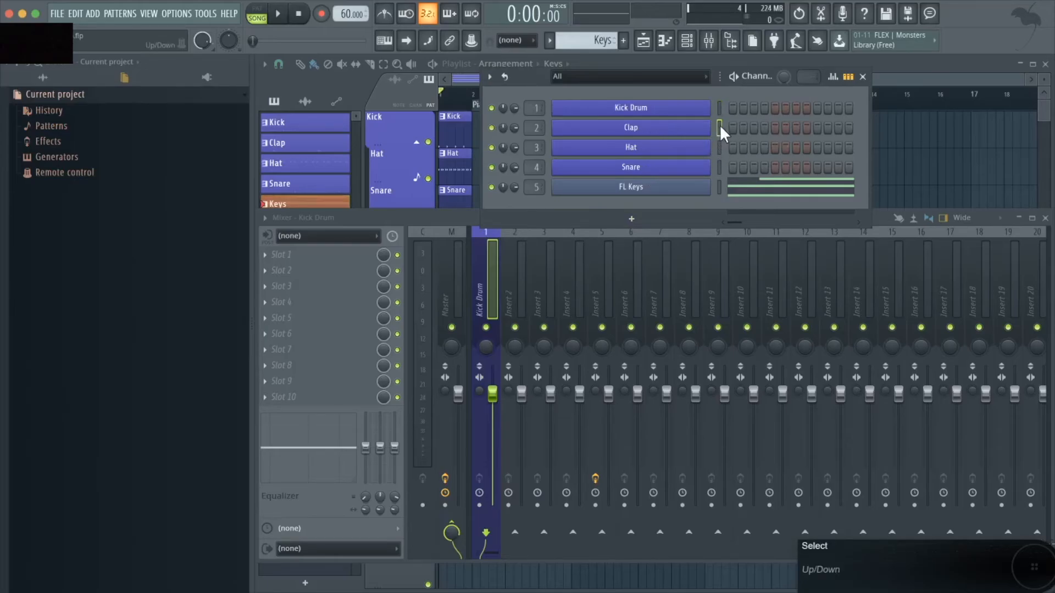
Route the selected Clap channel to mixer insert 2
right_click(512, 236)
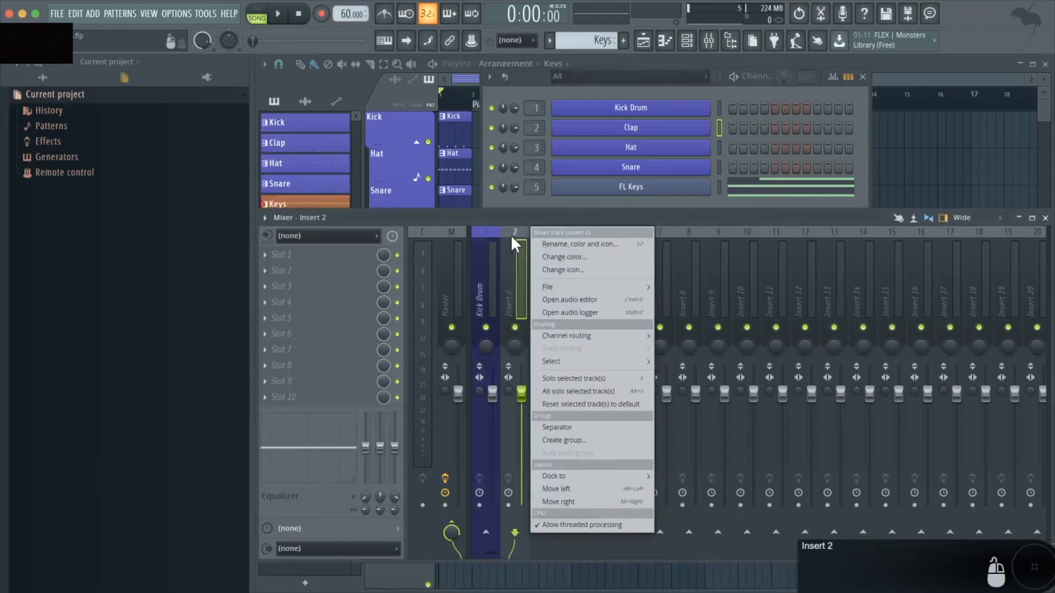
mouse_move(598, 338)
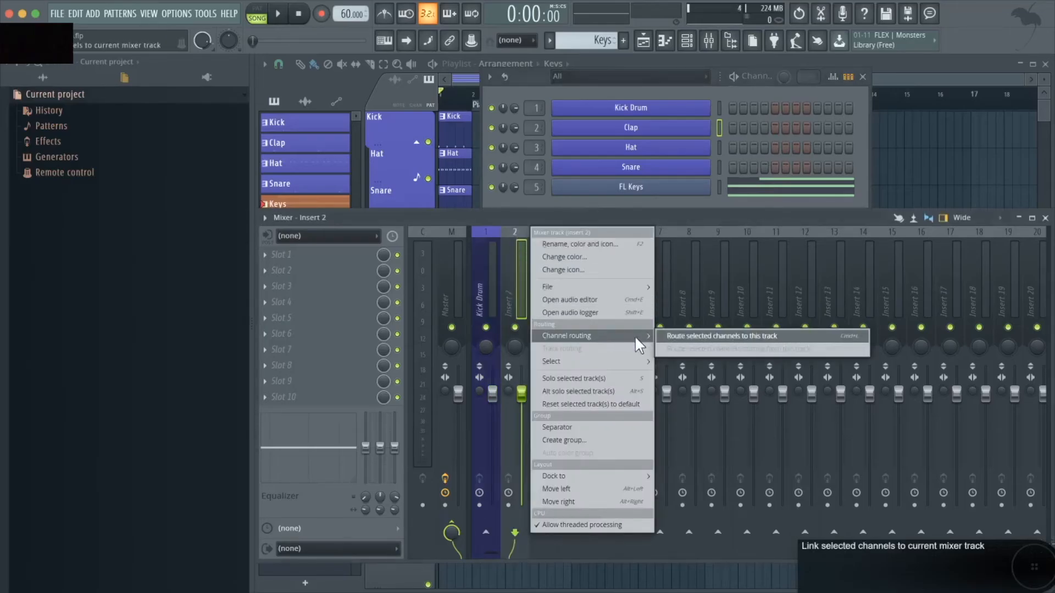
click(694, 336)
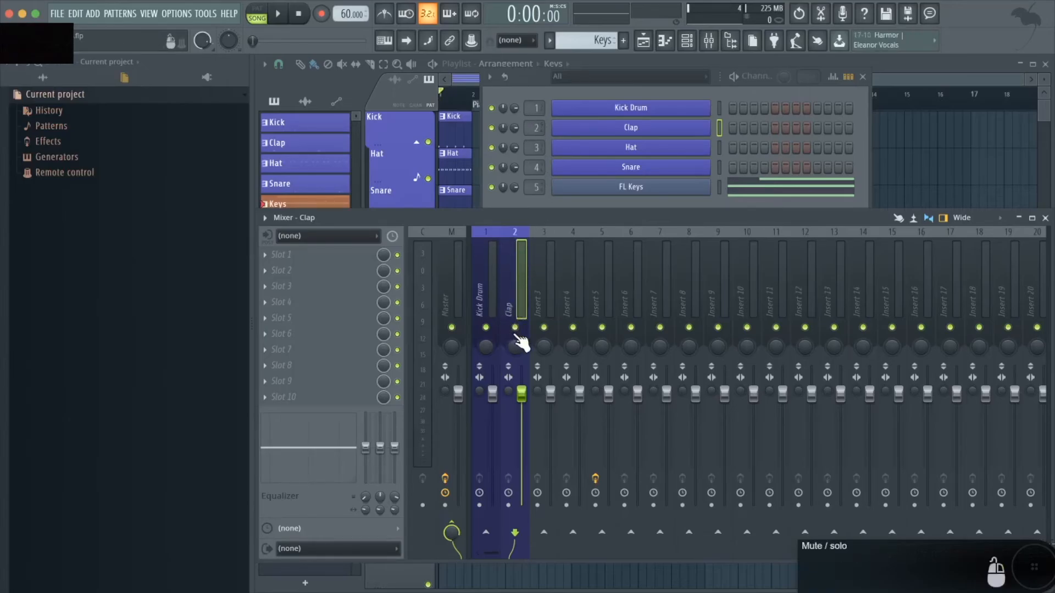
Select the Hat channel and route it to mixer insert 3
click(718, 143)
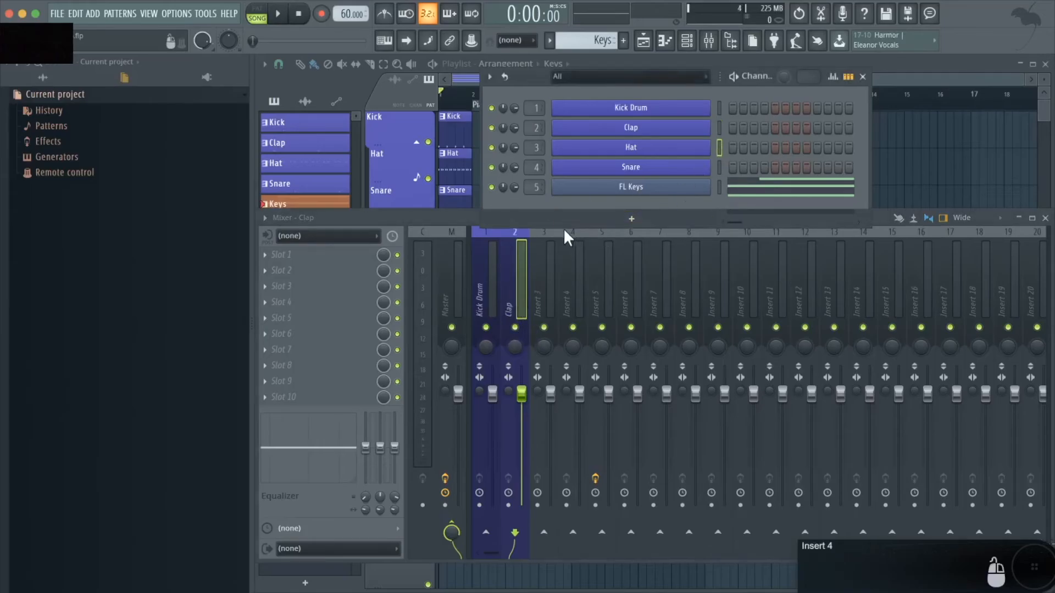
right_click(549, 236)
mouse_move(605, 335)
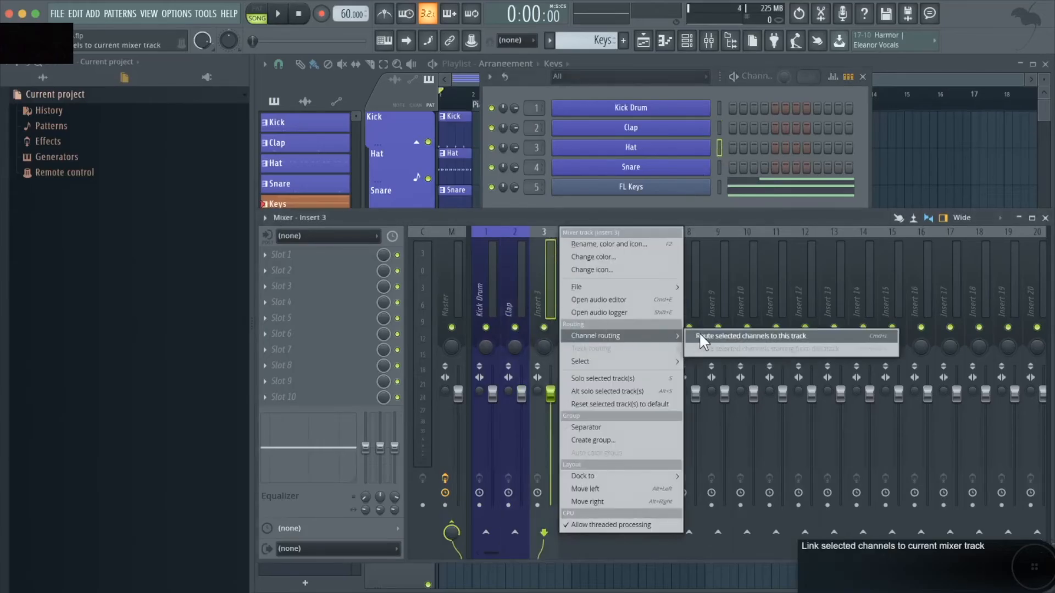
click(701, 332)
Select the Snare channel and route it to mixer insert 4
click(719, 168)
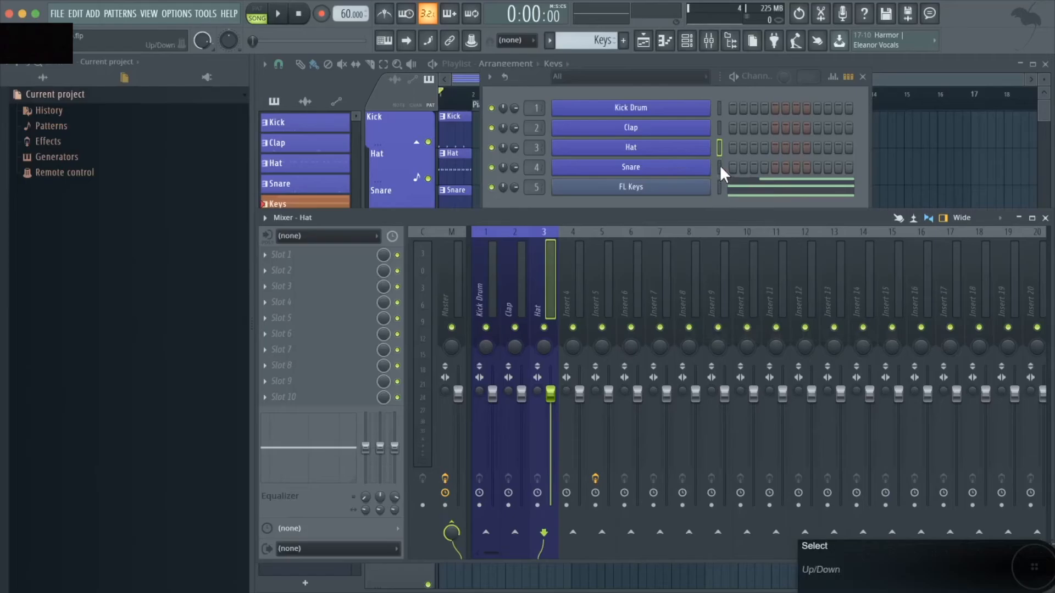
right_click(573, 248)
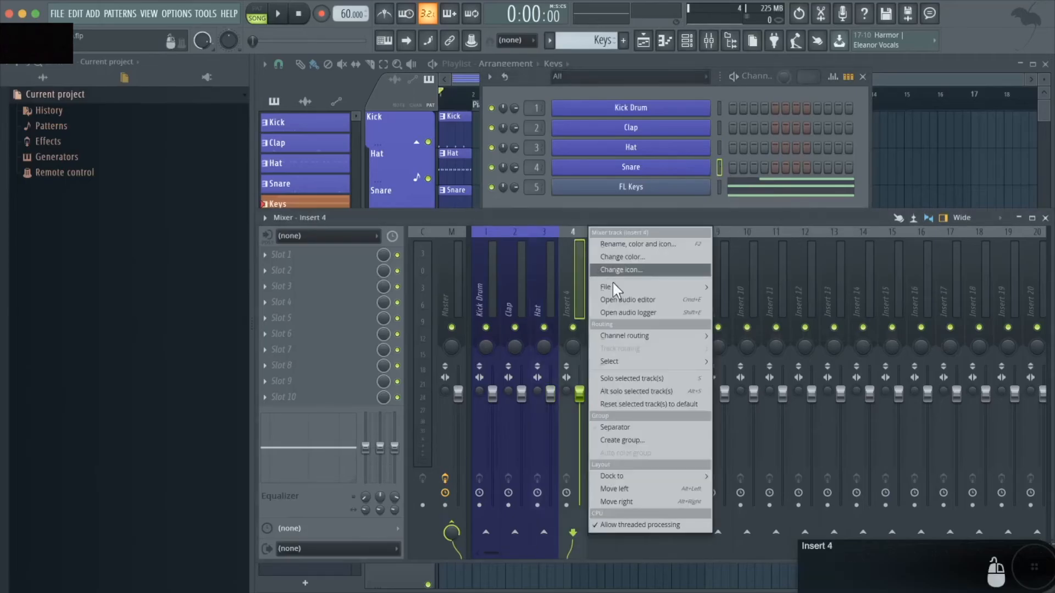
mouse_move(648, 340)
click(723, 336)
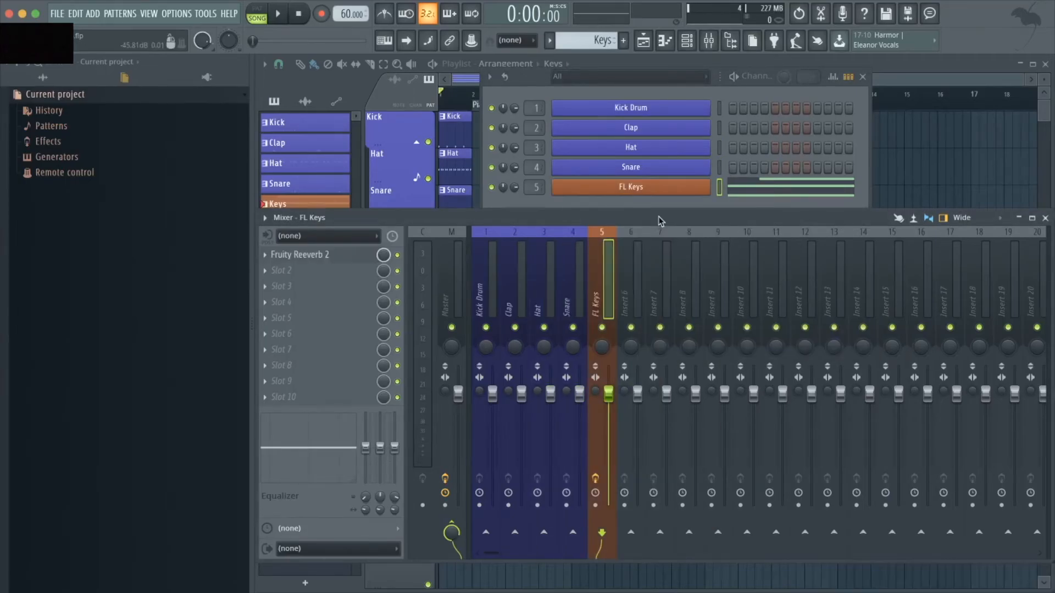